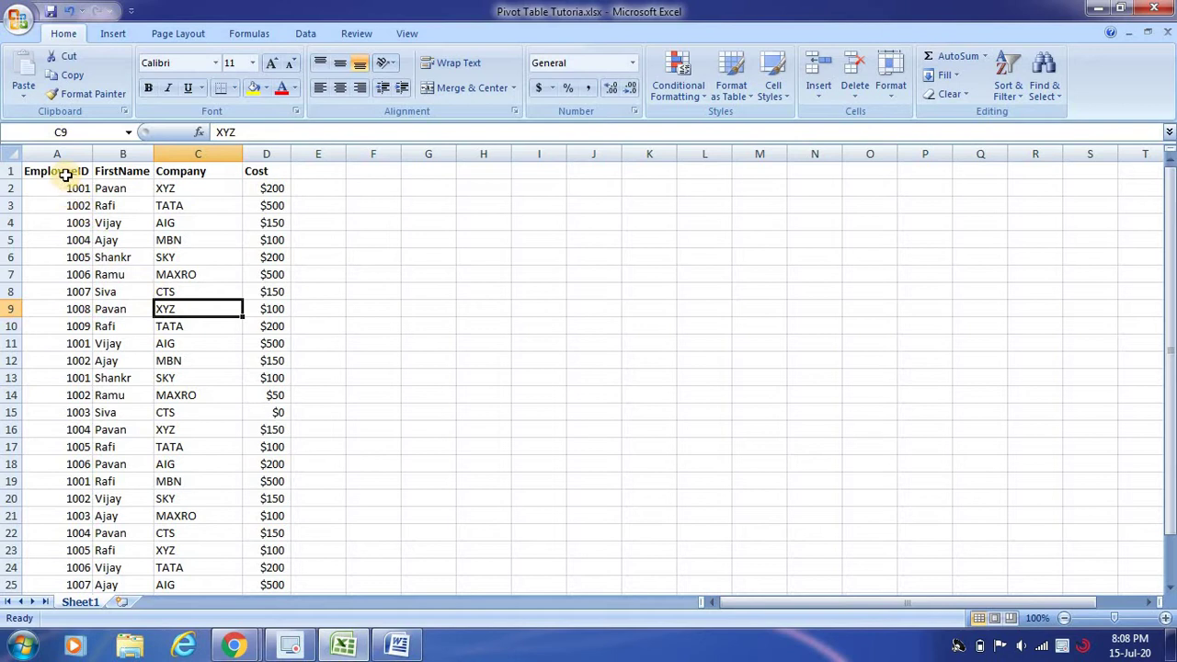
Step: Look over the EmployeeID, FirstName, Company and Cost headers and the first Company entry on Sheet1
{"action": "left_click", "coordinate": [67, 175]}
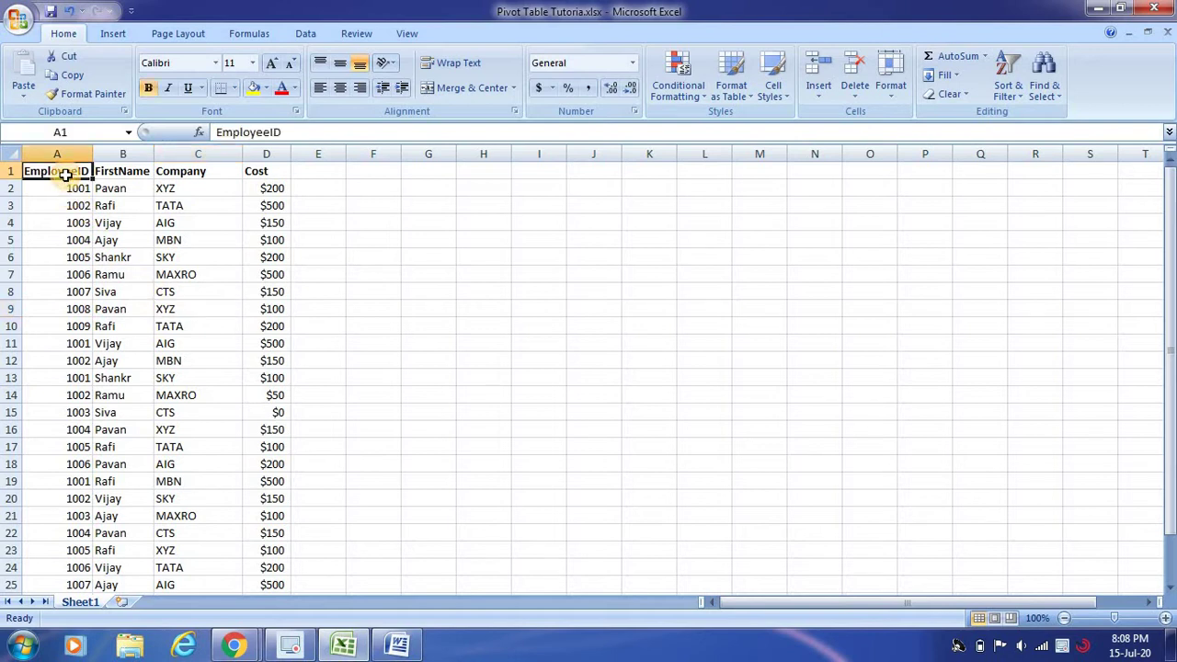
{"action": "left_click", "coordinate": [115, 170]}
{"action": "left_click", "coordinate": [195, 168]}
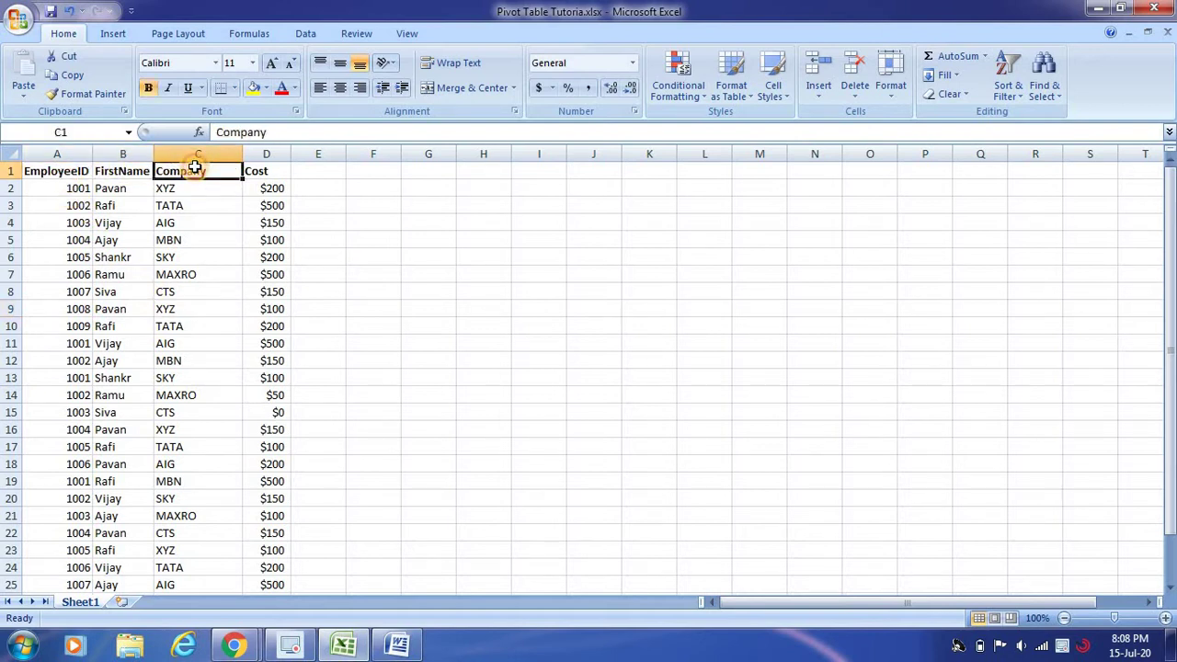
{"action": "left_click", "coordinate": [268, 171]}
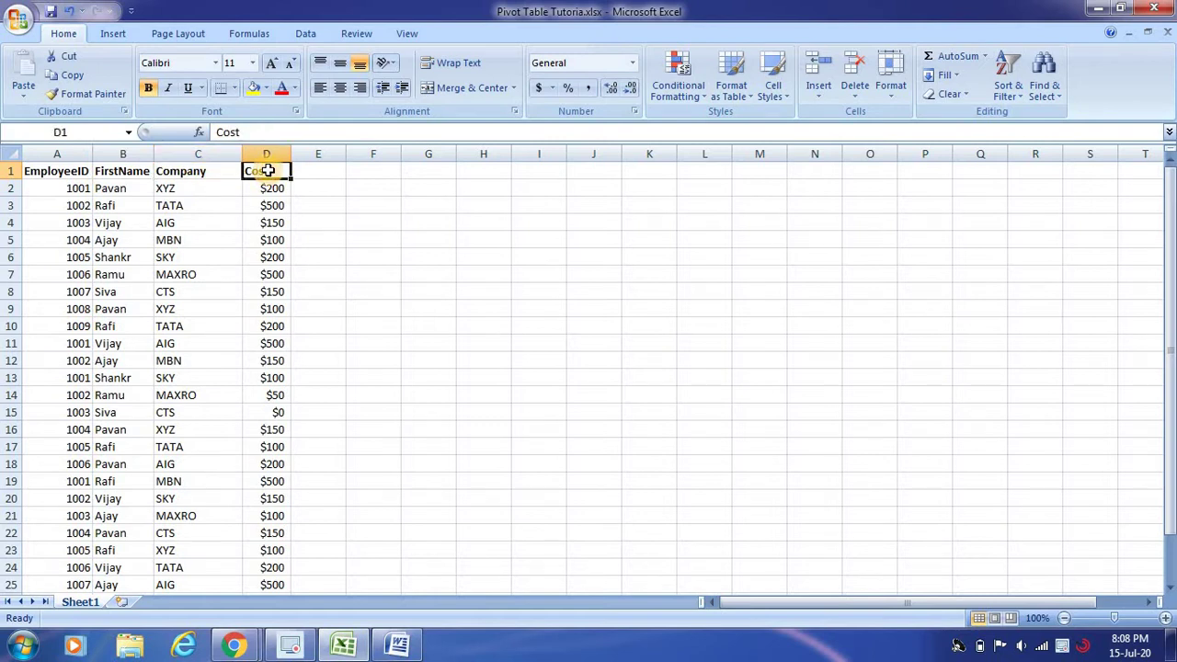
{"action": "left_click", "coordinate": [183, 191]}
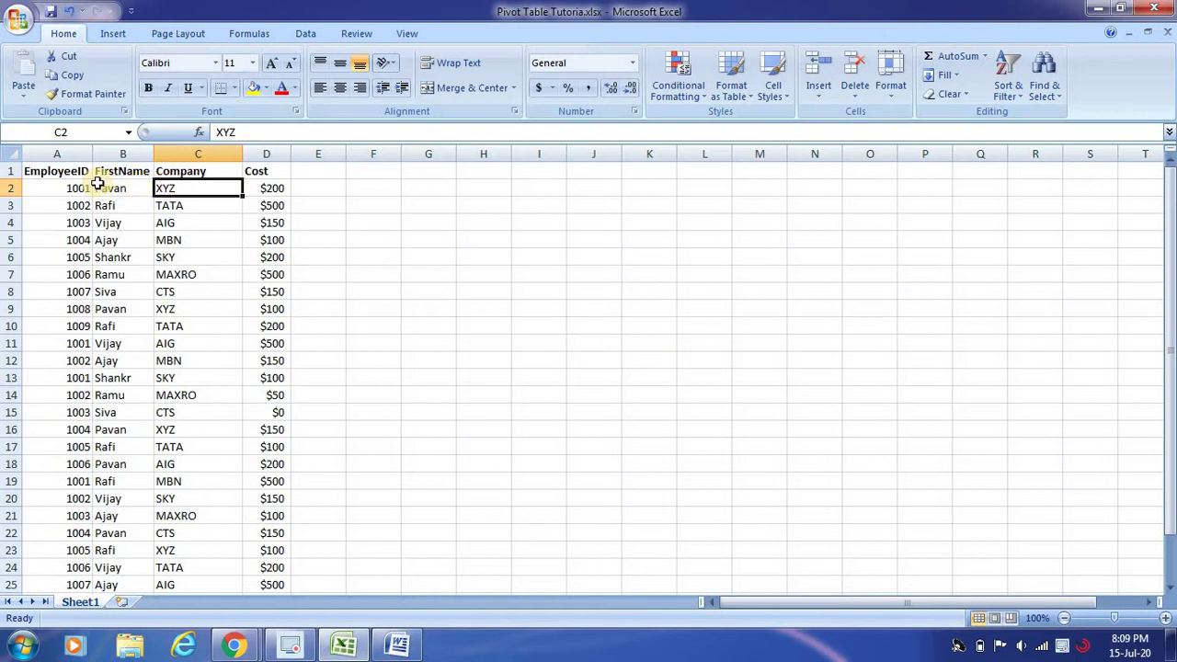
Step: Turn on filtering for the header row of the employee data
{"action": "left_click", "coordinate": [11, 170]}
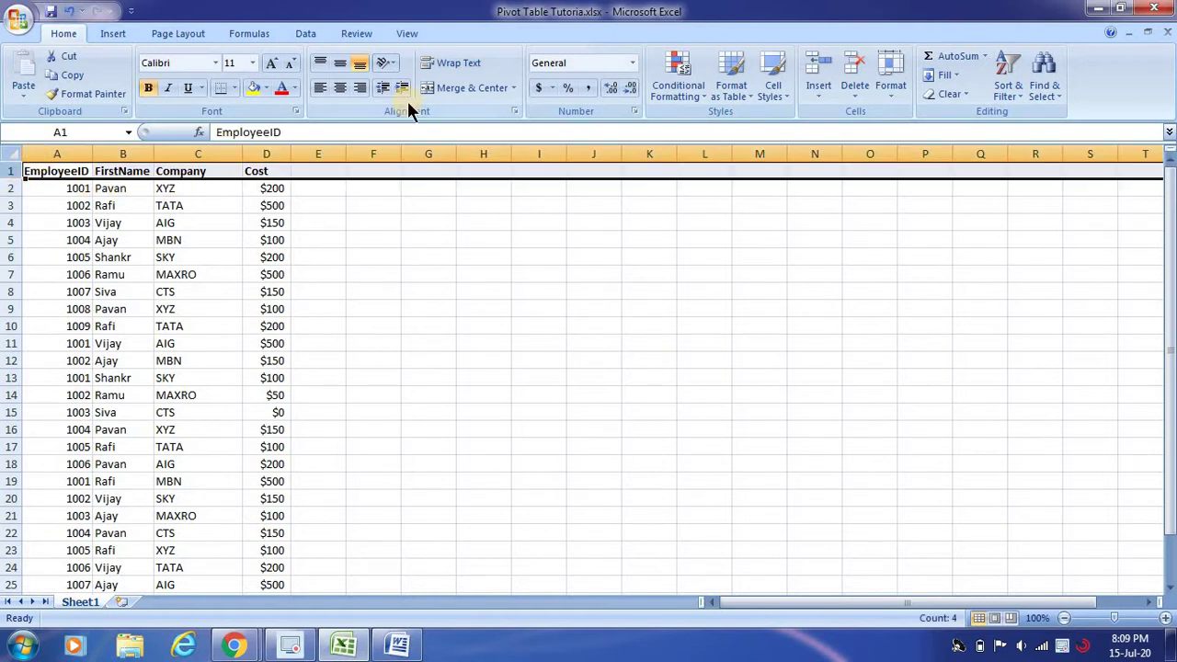
{"action": "left_click", "coordinate": [315, 35]}
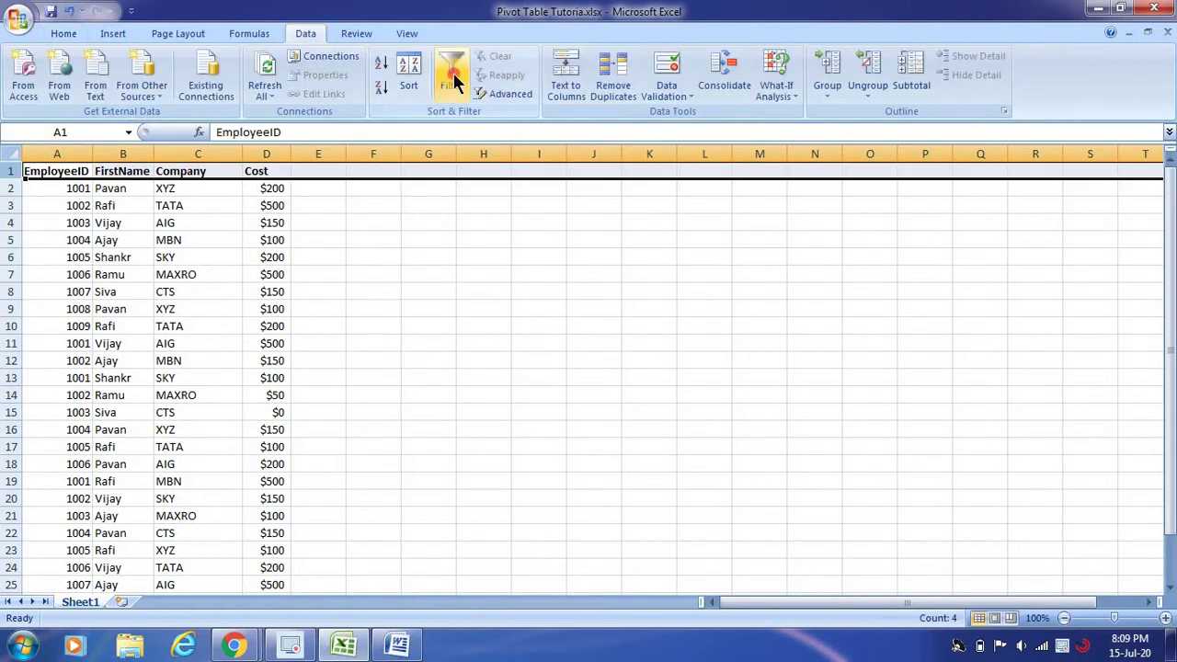
{"action": "left_click", "coordinate": [451, 73]}
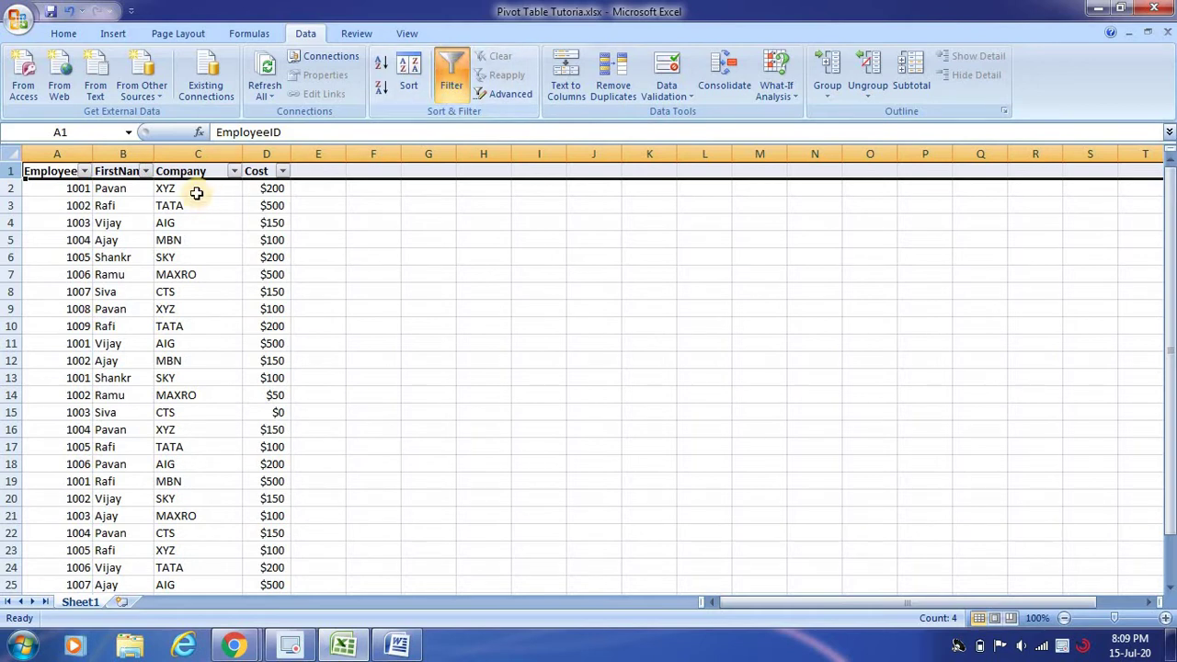
Step: Filter the Company column to show only AIG
{"action": "left_click", "coordinate": [235, 171]}
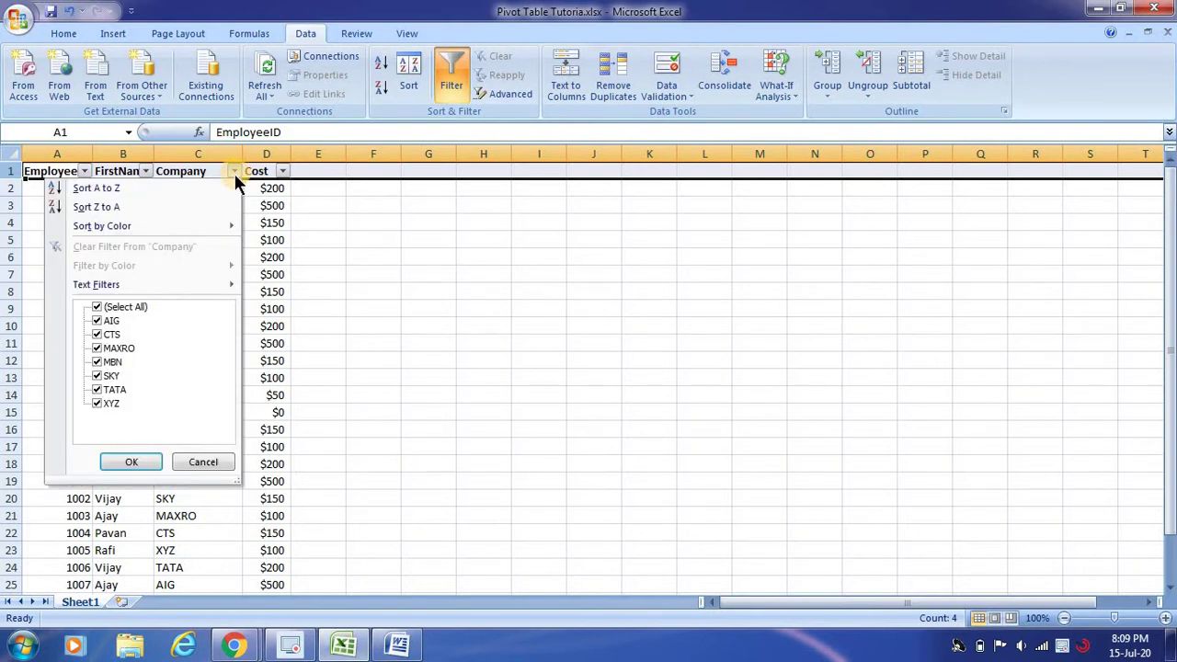
{"action": "left_click", "coordinate": [117, 303]}
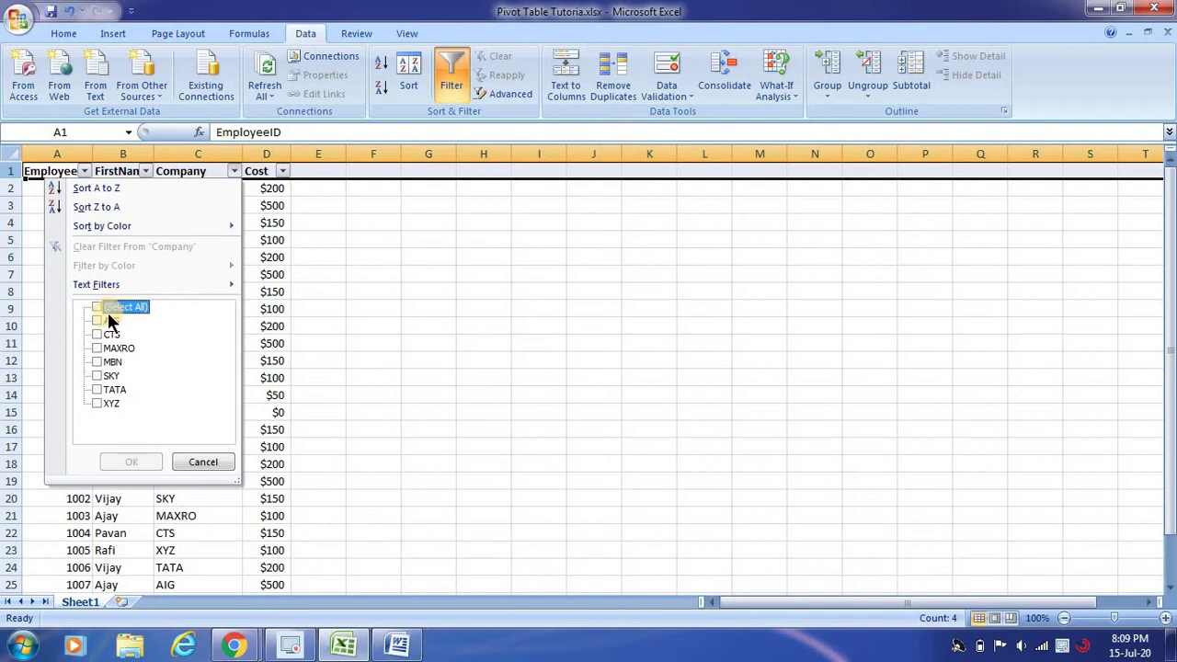
{"action": "left_click", "coordinate": [105, 319]}
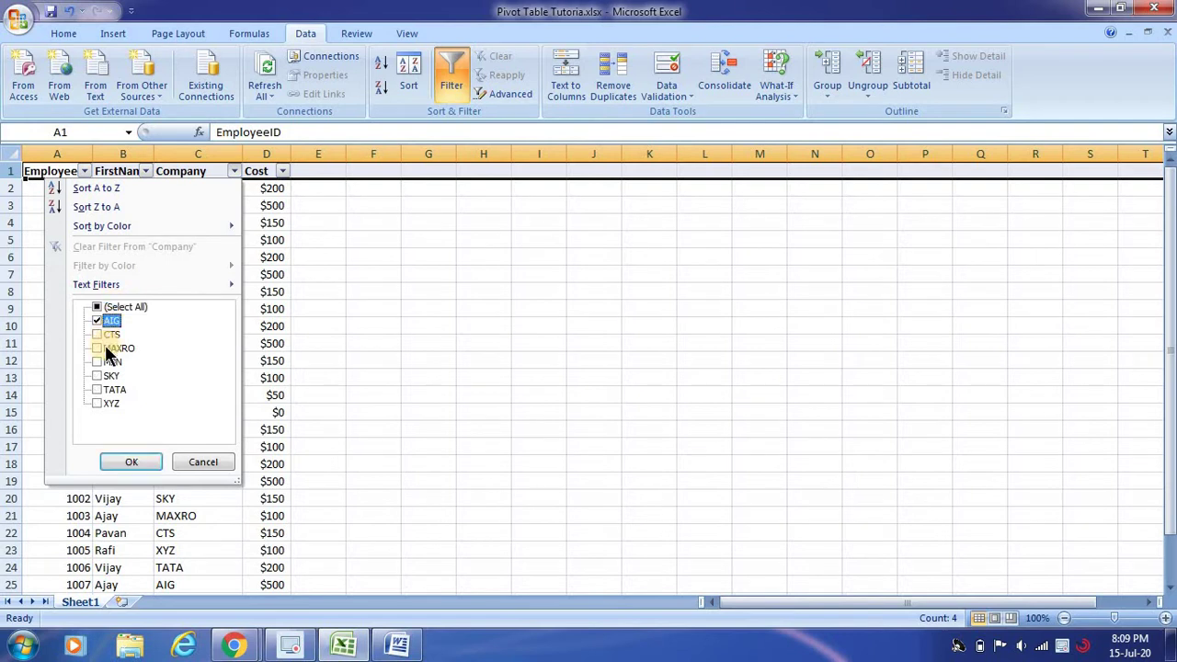
{"action": "left_click", "coordinate": [134, 462]}
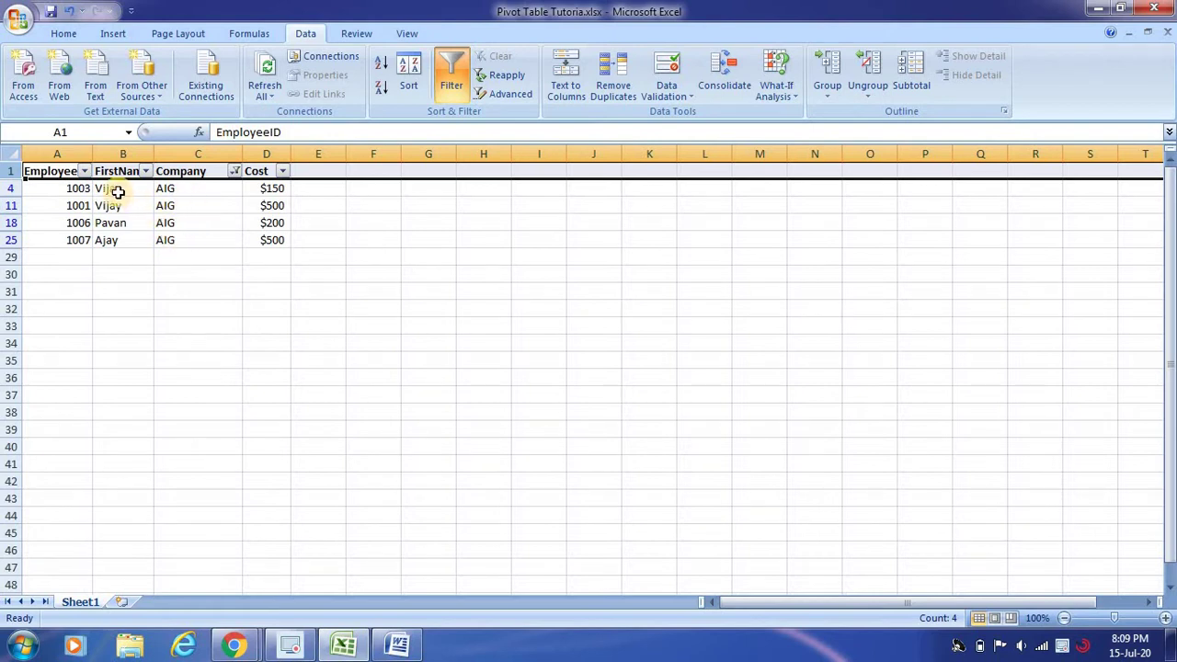
Step: Examine which first names are listed in the rows filtered to AIG
{"action": "left_click", "coordinate": [118, 190]}
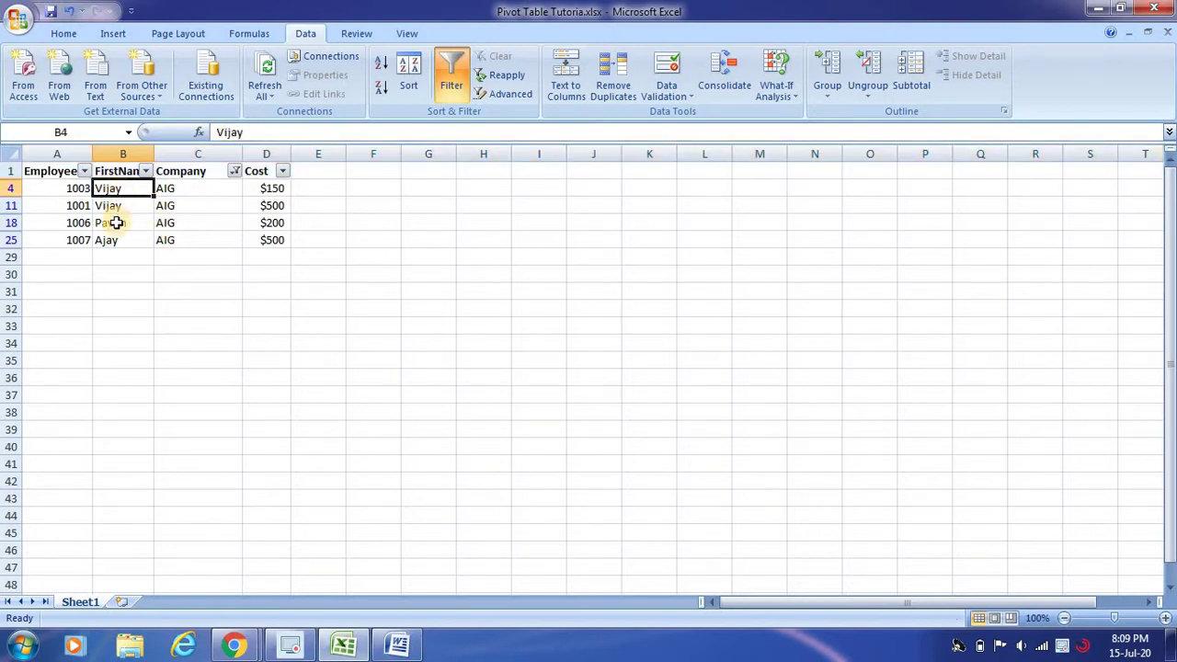
{"action": "left_click", "coordinate": [117, 222]}
{"action": "left_click", "coordinate": [117, 241]}
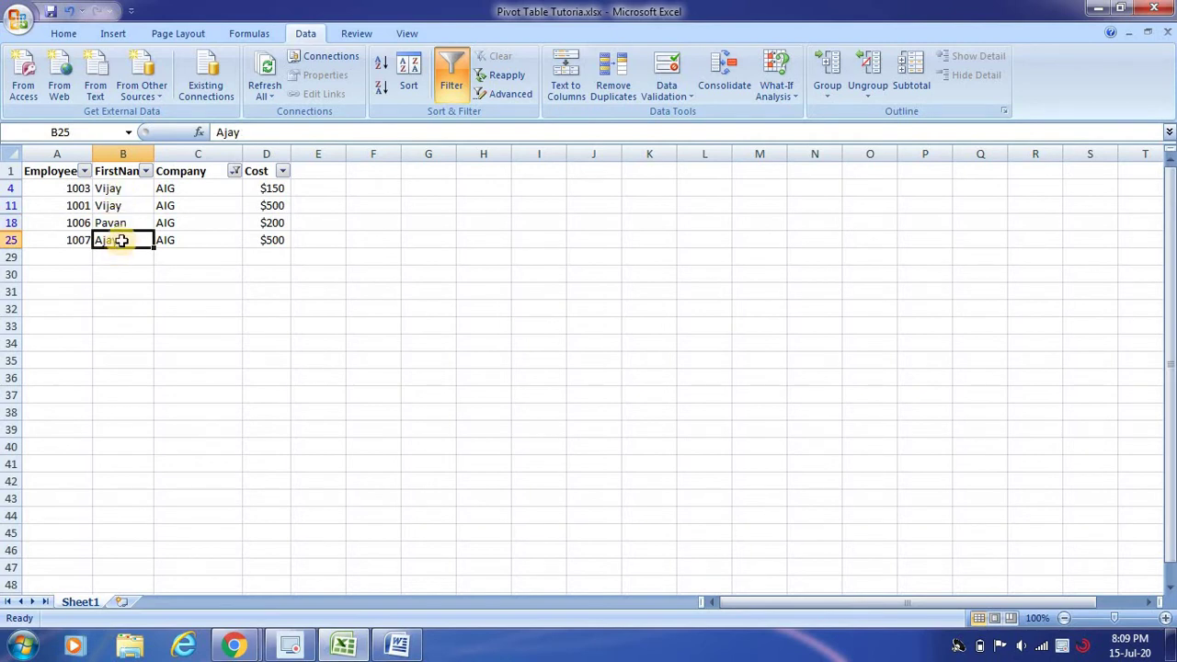
{"action": "left_click", "coordinate": [126, 191]}
{"action": "left_click_drag", "start_coordinate": [125, 190], "coordinate": [126, 236]}
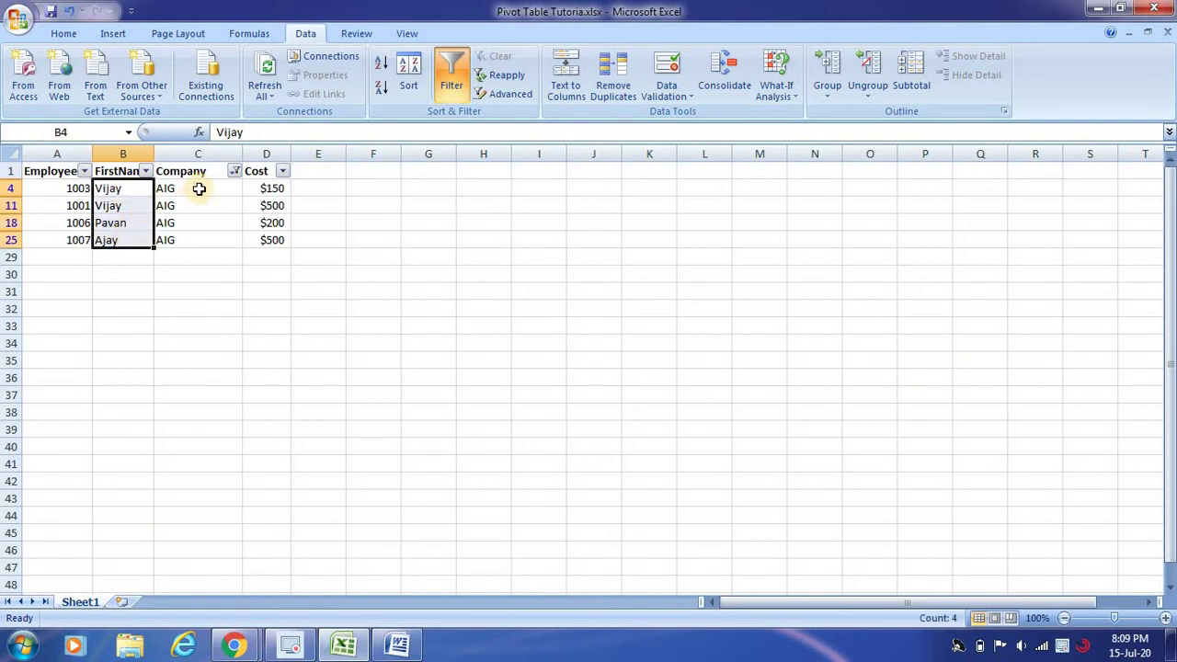
Step: Change the Company column filter to show only CTS
{"action": "left_click", "coordinate": [234, 171]}
{"action": "left_click", "coordinate": [110, 322]}
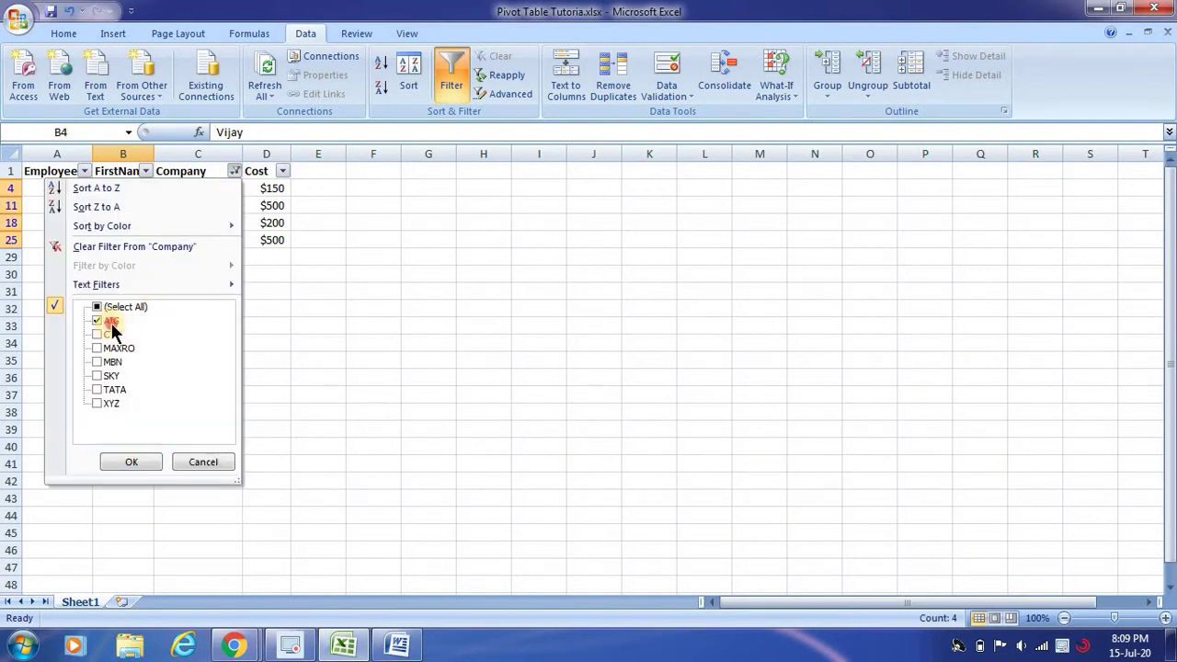
{"action": "left_click", "coordinate": [104, 331]}
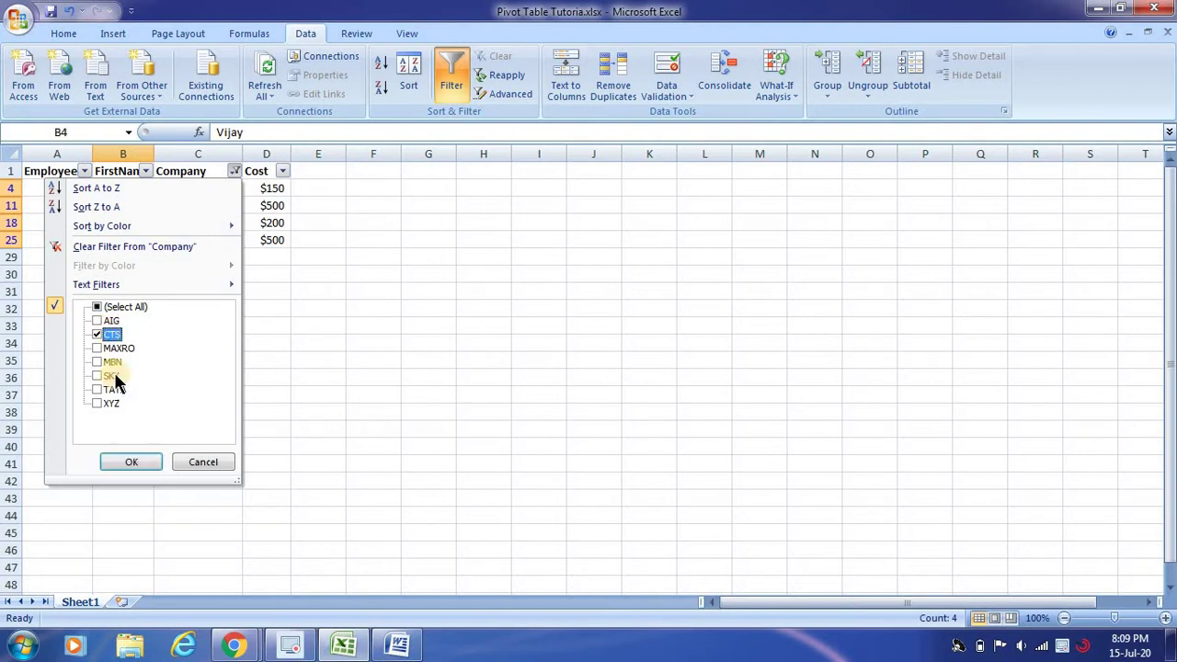
{"action": "left_click", "coordinate": [138, 461]}
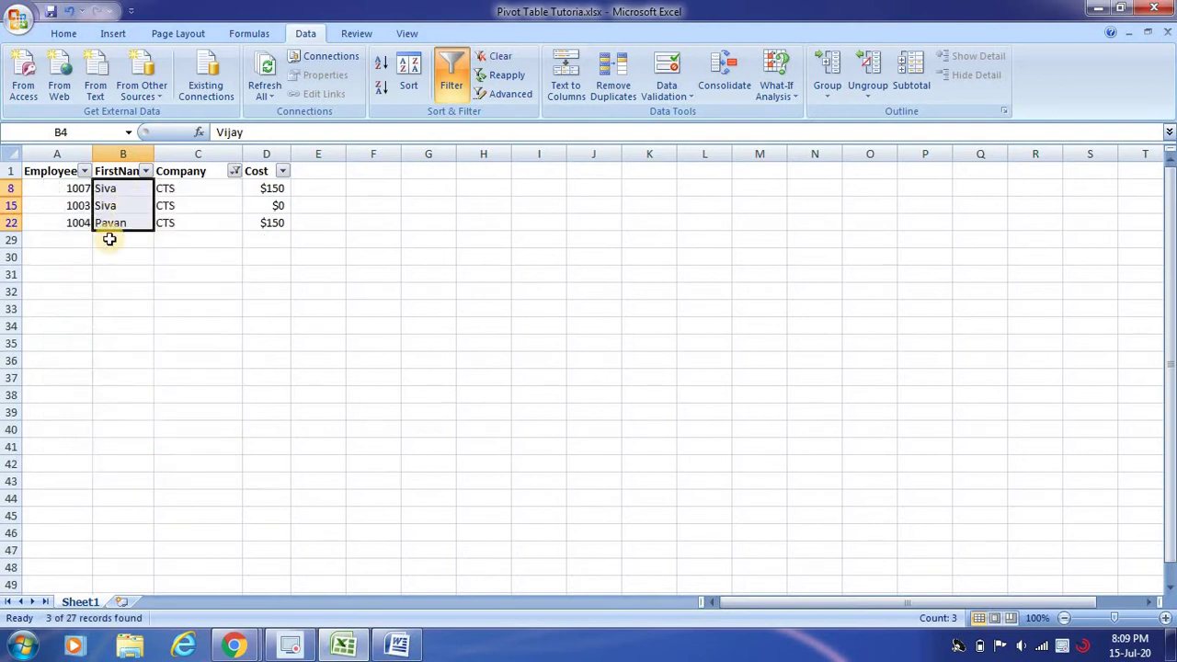
Step: Change the Company column filter to show only MAXRO, then check the listed first names
{"action": "left_click", "coordinate": [234, 171]}
{"action": "left_click", "coordinate": [110, 336]}
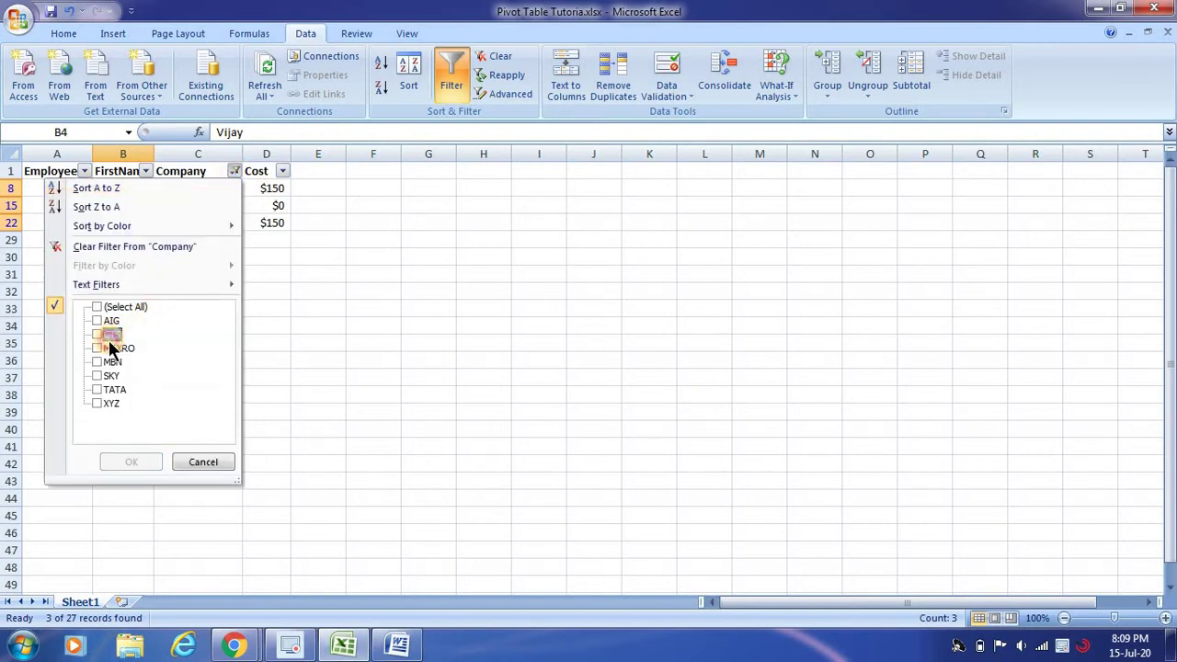
{"action": "left_click", "coordinate": [108, 337]}
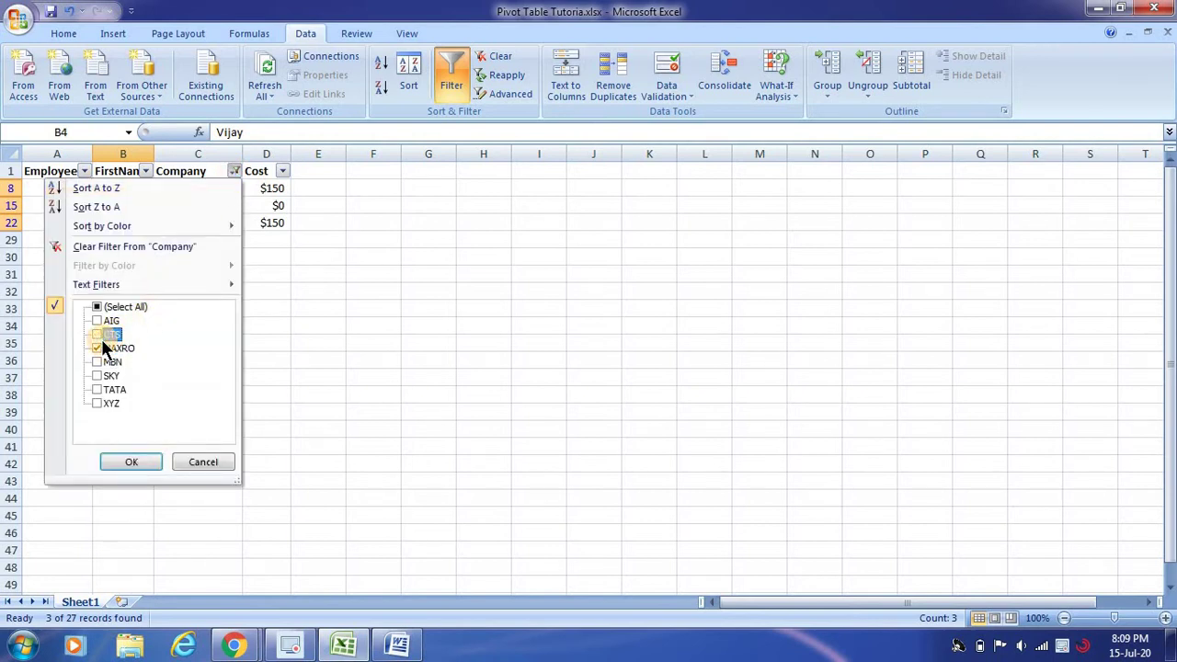
{"action": "left_click", "coordinate": [134, 445]}
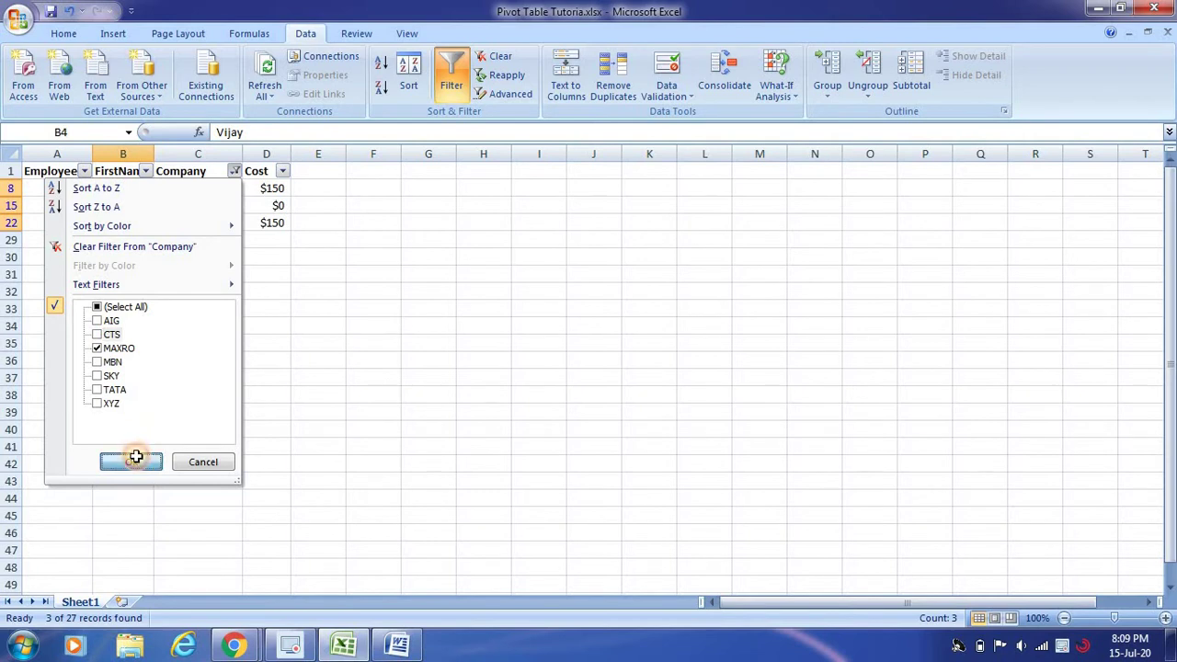
{"action": "left_click", "coordinate": [135, 461]}
{"action": "left_click", "coordinate": [121, 239]}
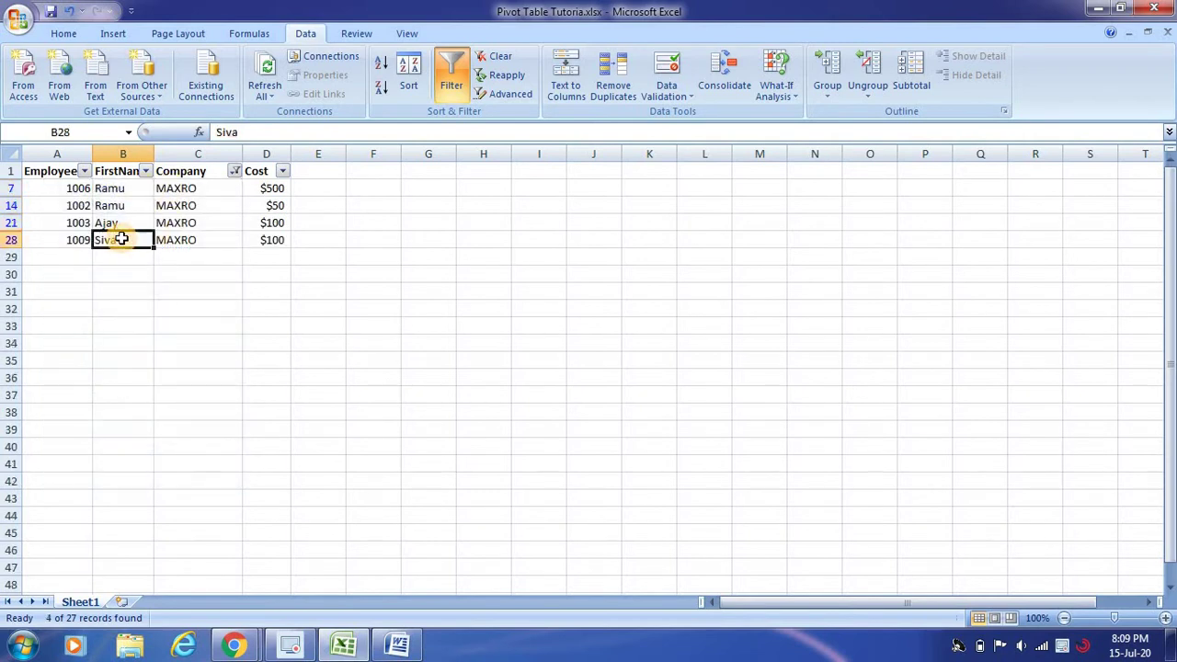
Step: Turn off filtering on the header row so all employee records are shown
{"action": "left_click", "coordinate": [12, 173]}
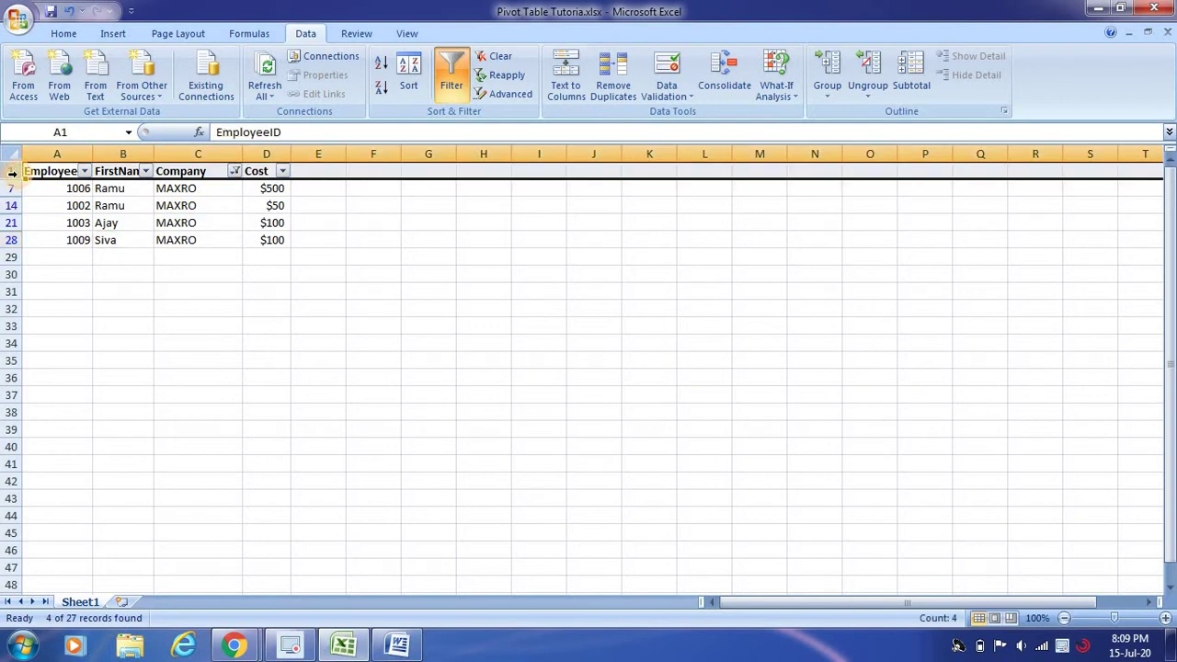
{"action": "left_click", "coordinate": [440, 83]}
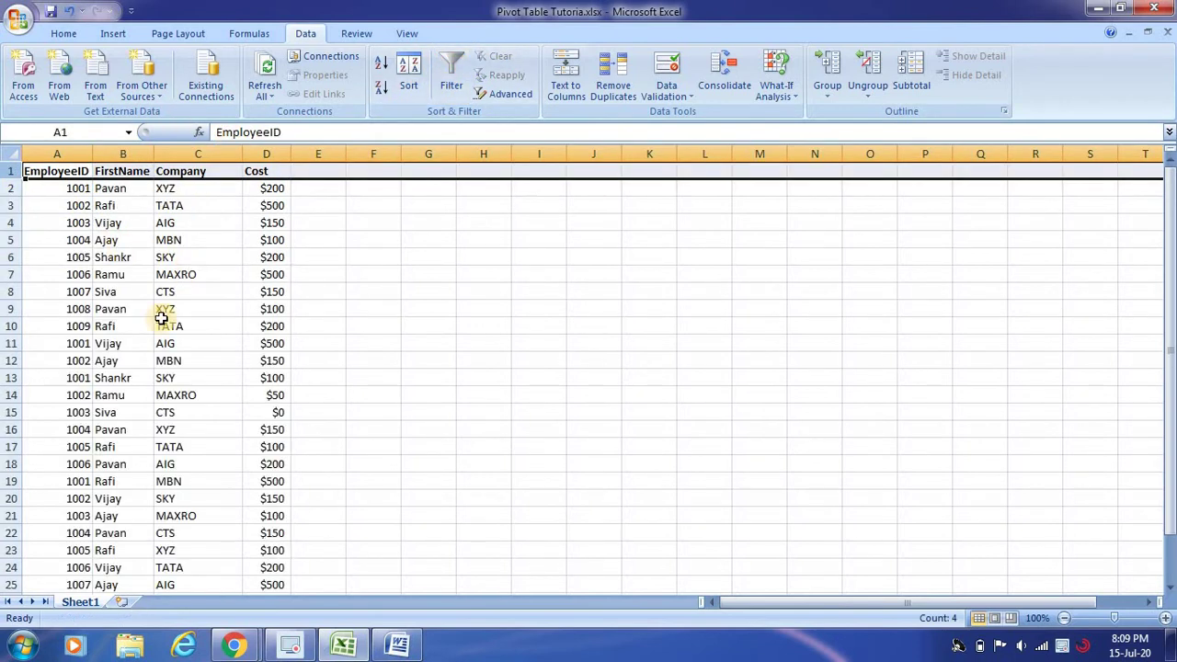
{"action": "left_click", "coordinate": [157, 326]}
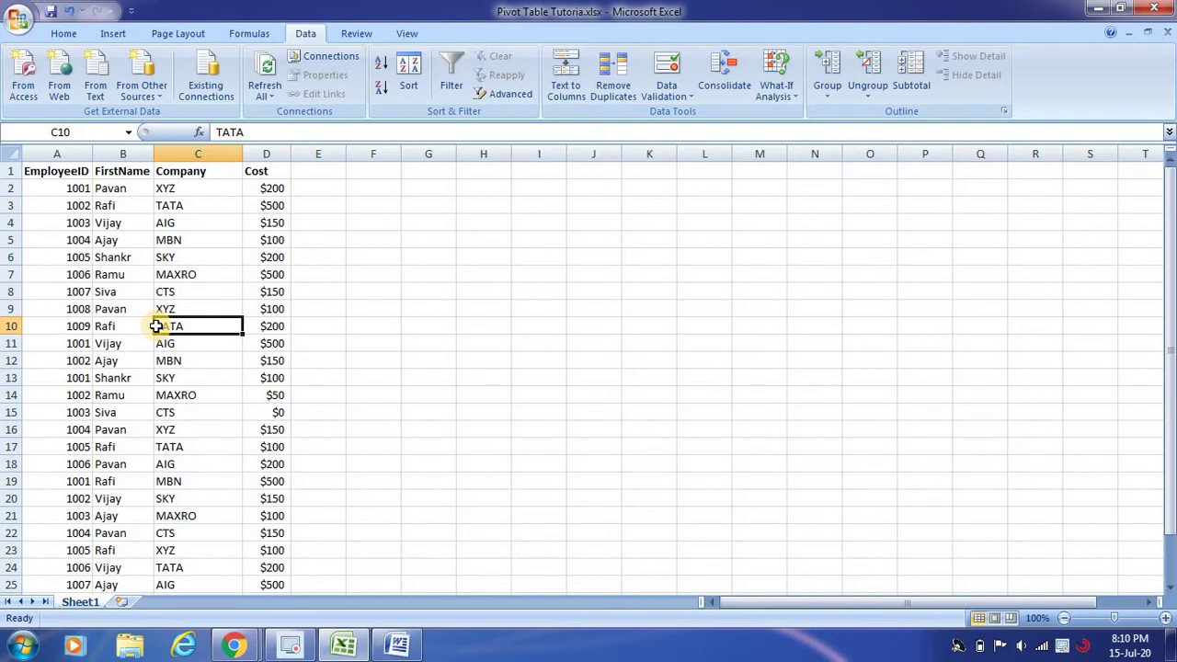
Step: Insert a PivotTable in a new worksheet, based on the full data range A1:D28 of Sheet1
{"action": "left_click", "coordinate": [72, 172]}
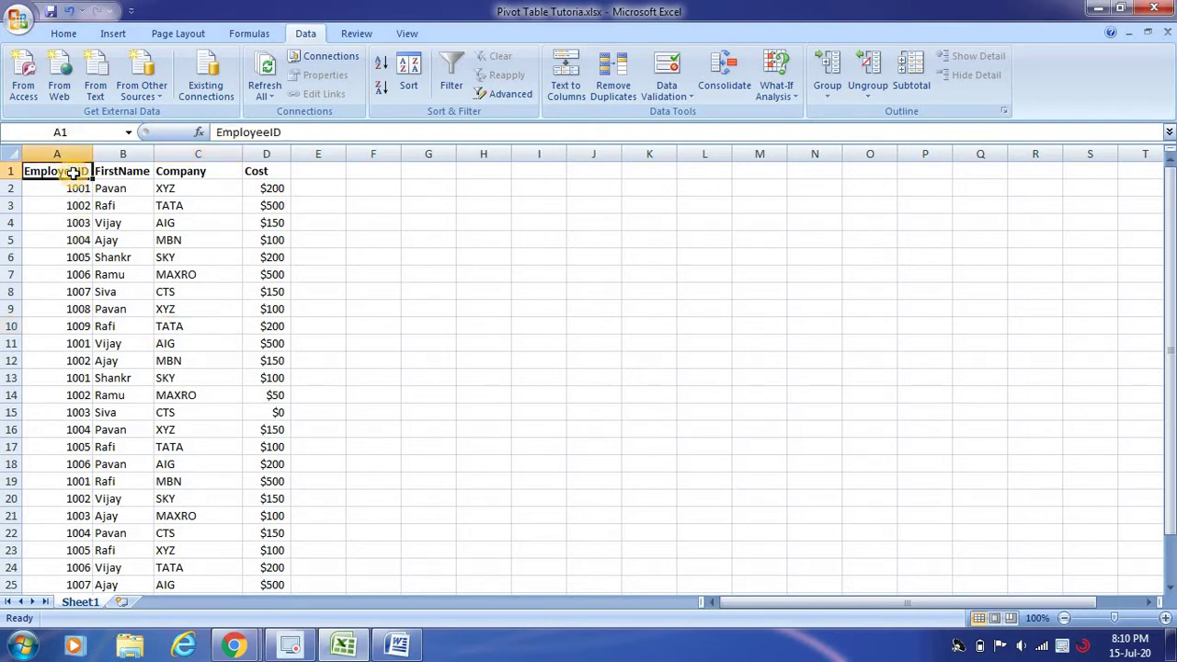
{"action": "left_click", "coordinate": [59, 31]}
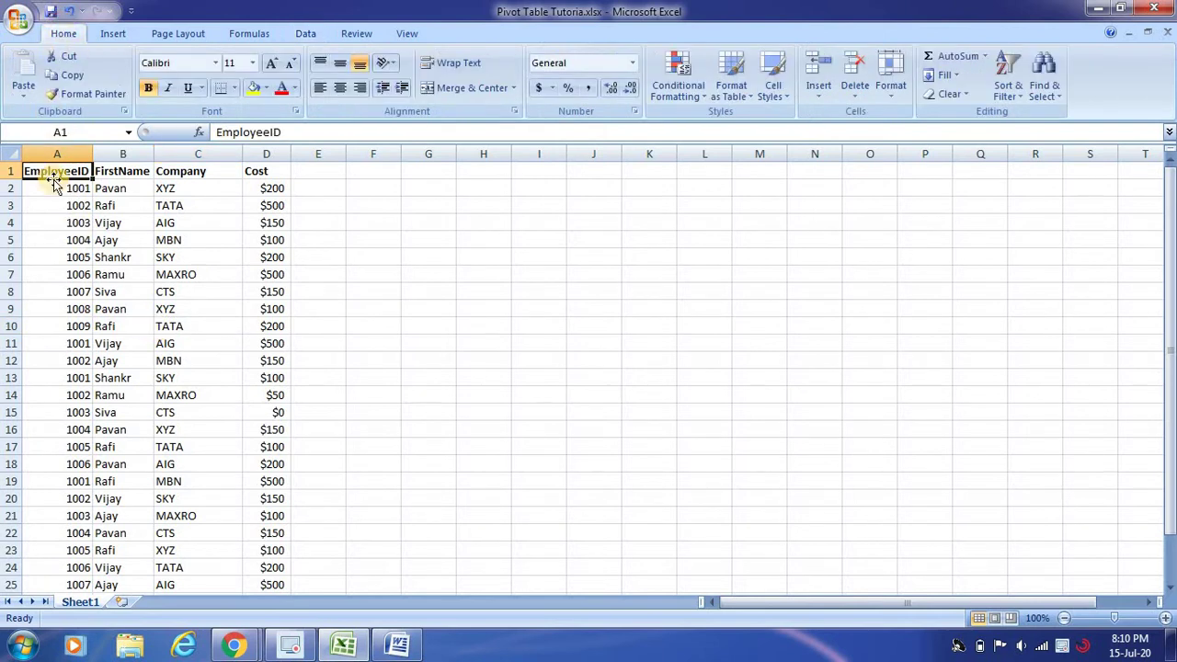
{"action": "key", "text": "shift+Right"}
{"action": "key", "text": "shift+Right"}
{"action": "key", "text": "shift+Right"}
{"action": "key", "text": "shift+Down"}
{"action": "key", "text": "shift+Down"}
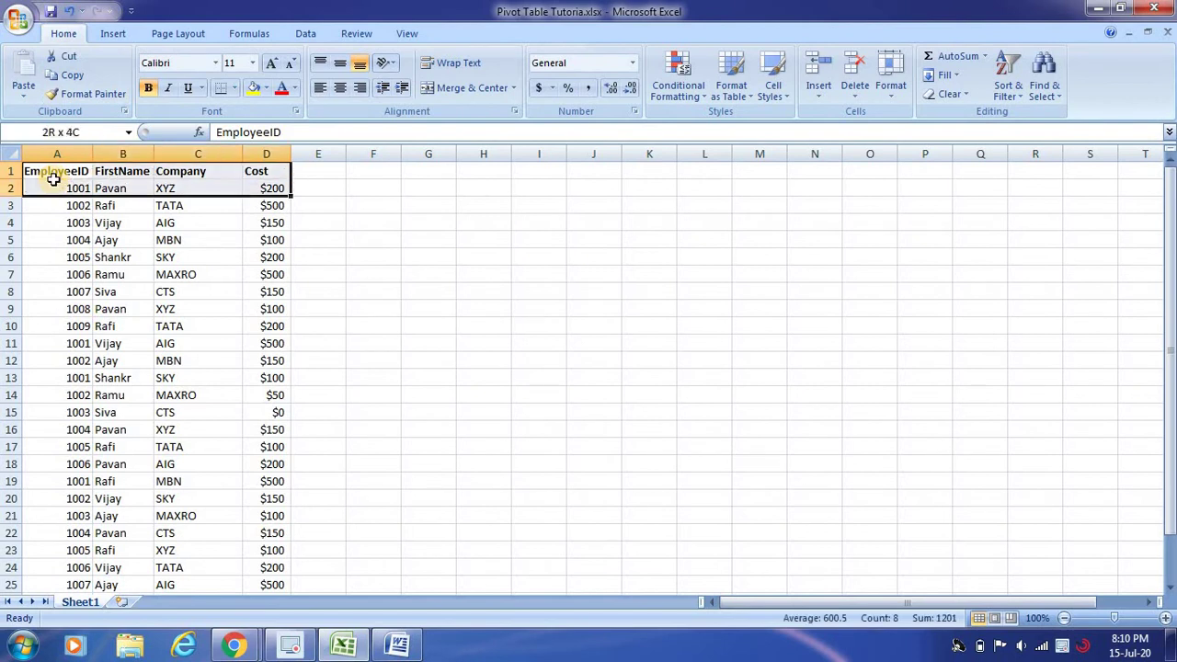
{"action": "key", "text": "shift+Down"}
{"action": "key", "text": "shift+Down"}
{"action": "key", "text": "shift+Down"}
{"action": "key", "text": "shift+Down"}
{"action": "key", "text": "shift+Down"}
{"action": "key", "text": "shift+Down"}
{"action": "key", "text": "shift+Down"}
{"action": "key", "text": "shift+Down"}
{"action": "key", "text": "shift+Down"}
{"action": "key", "text": "shift+Down"}
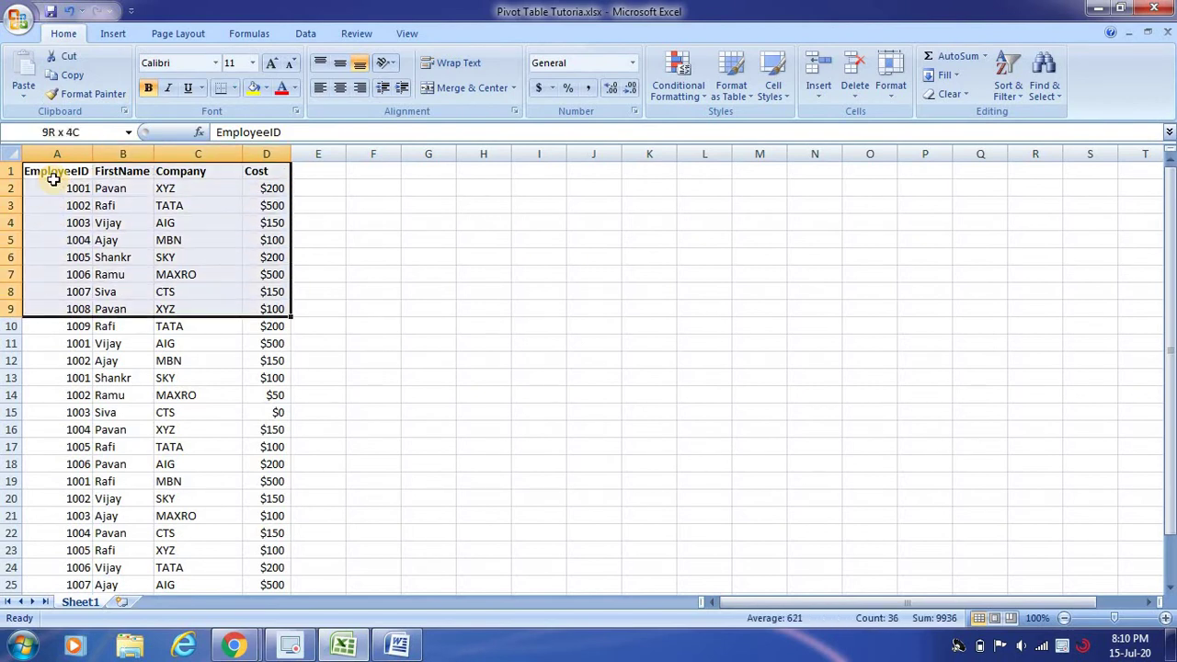
{"action": "key", "text": "shift+Down"}
{"action": "key", "text": "shift+Down"}
{"action": "key", "text": "shift+Down"}
{"action": "key", "text": "shift+Down"}
{"action": "key", "text": "shift+Down"}
{"action": "key", "text": "shift+Down"}
{"action": "key", "text": "shift+Down"}
{"action": "key", "text": "shift+Down"}
{"action": "key", "text": "shift+Down"}
{"action": "key", "text": "shift+Down"}
{"action": "key", "text": "shift+Down"}
{"action": "key", "text": "shift+Down"}
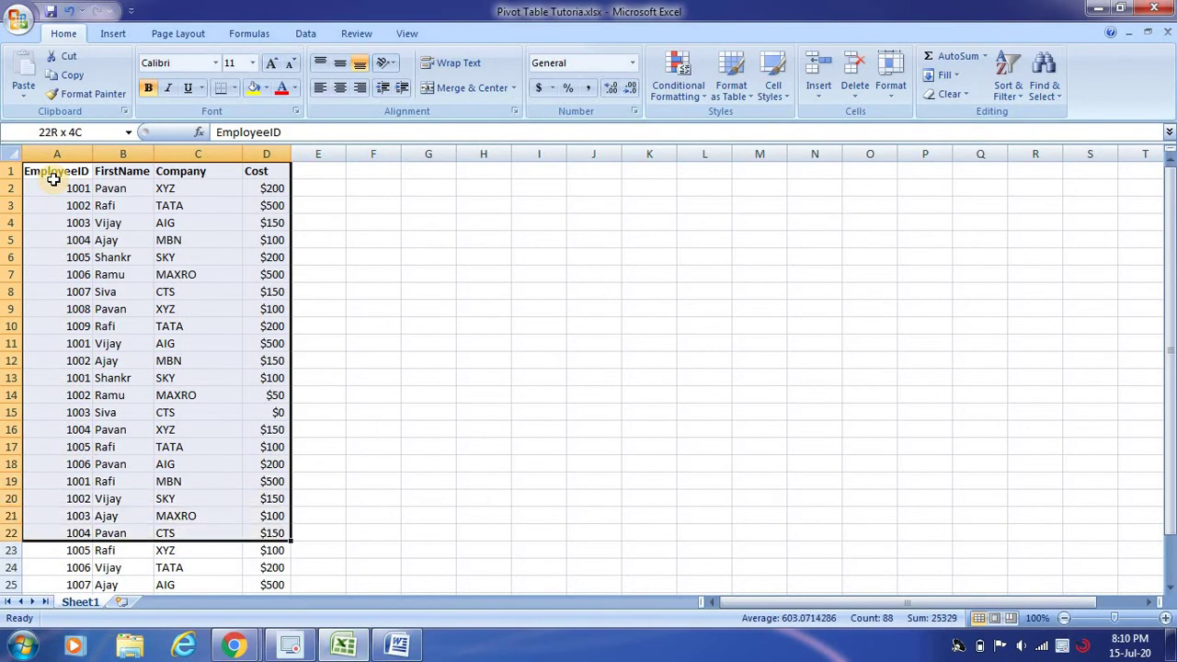
{"action": "key", "text": "shift+Down"}
{"action": "key", "text": "shift+Down"}
{"action": "key", "text": "shift+Down"}
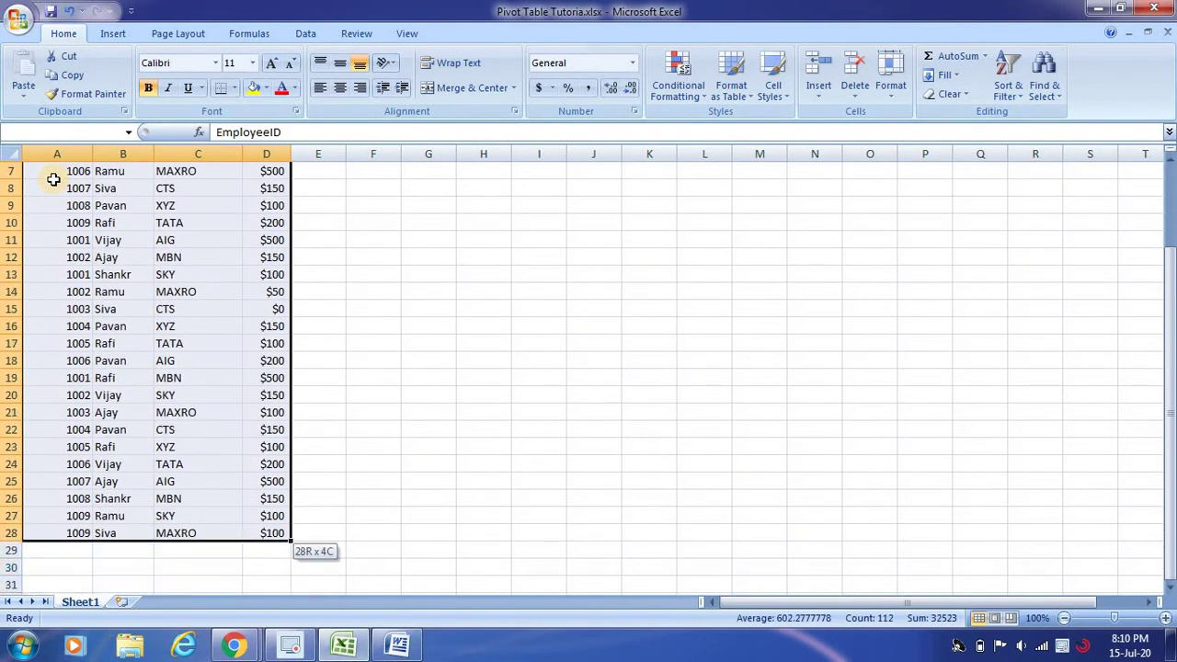
{"action": "left_click", "coordinate": [114, 30]}
{"action": "left_click", "coordinate": [35, 92]}
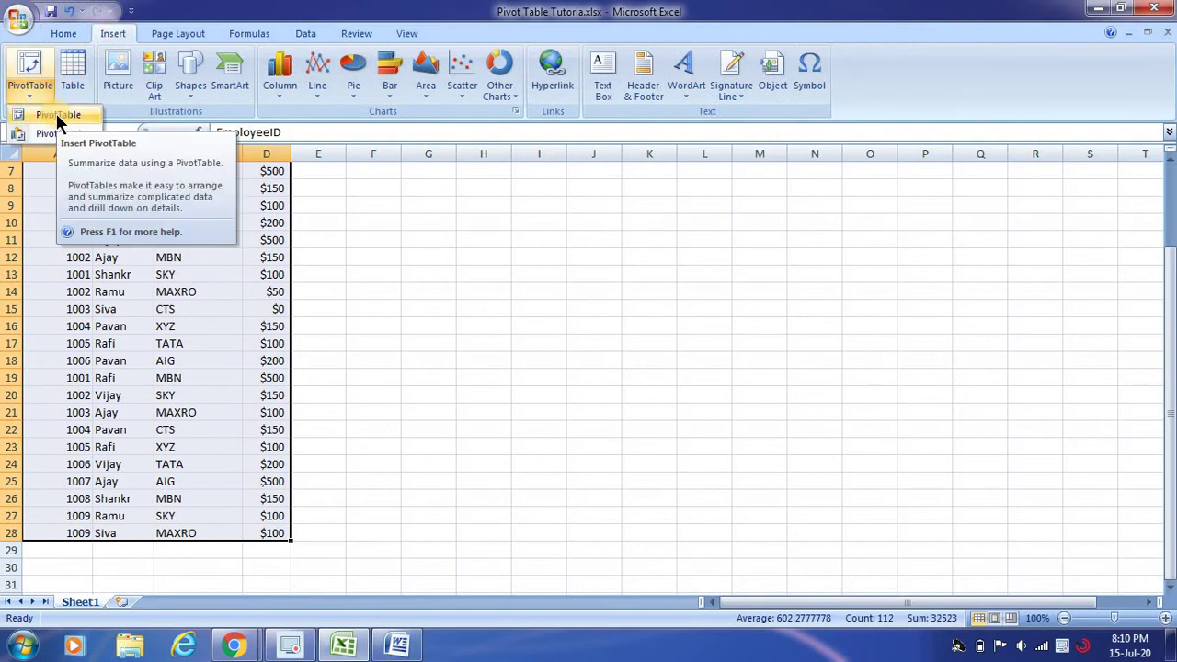
{"action": "left_click", "coordinate": [57, 118]}
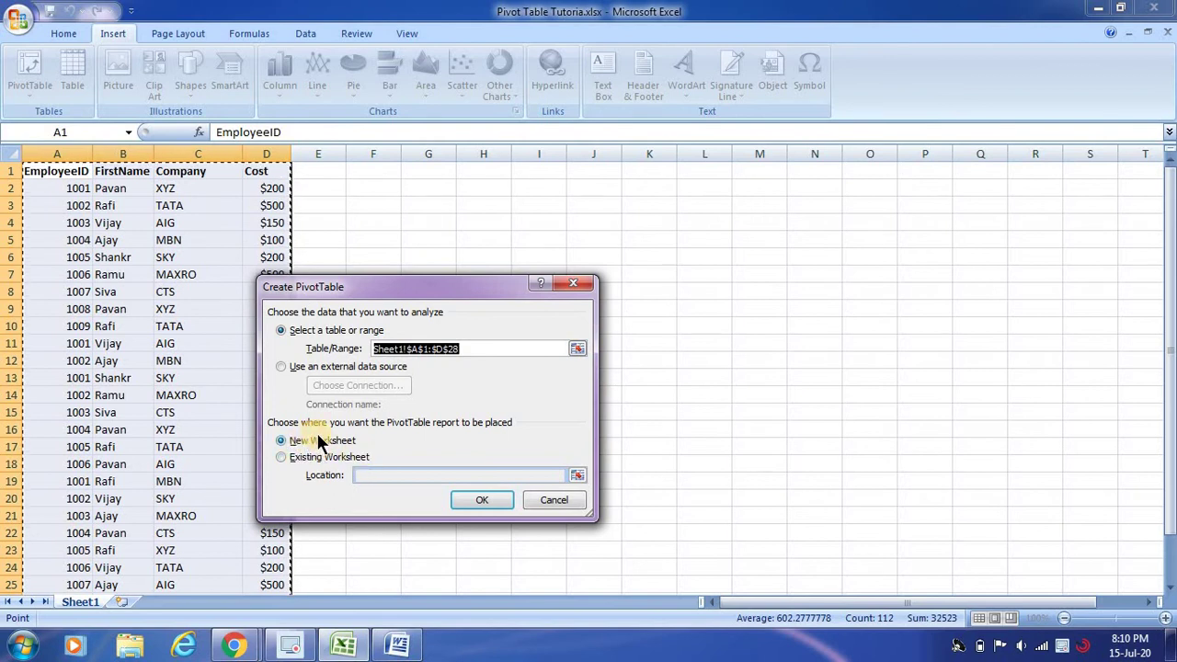
{"action": "left_click", "coordinate": [489, 500]}
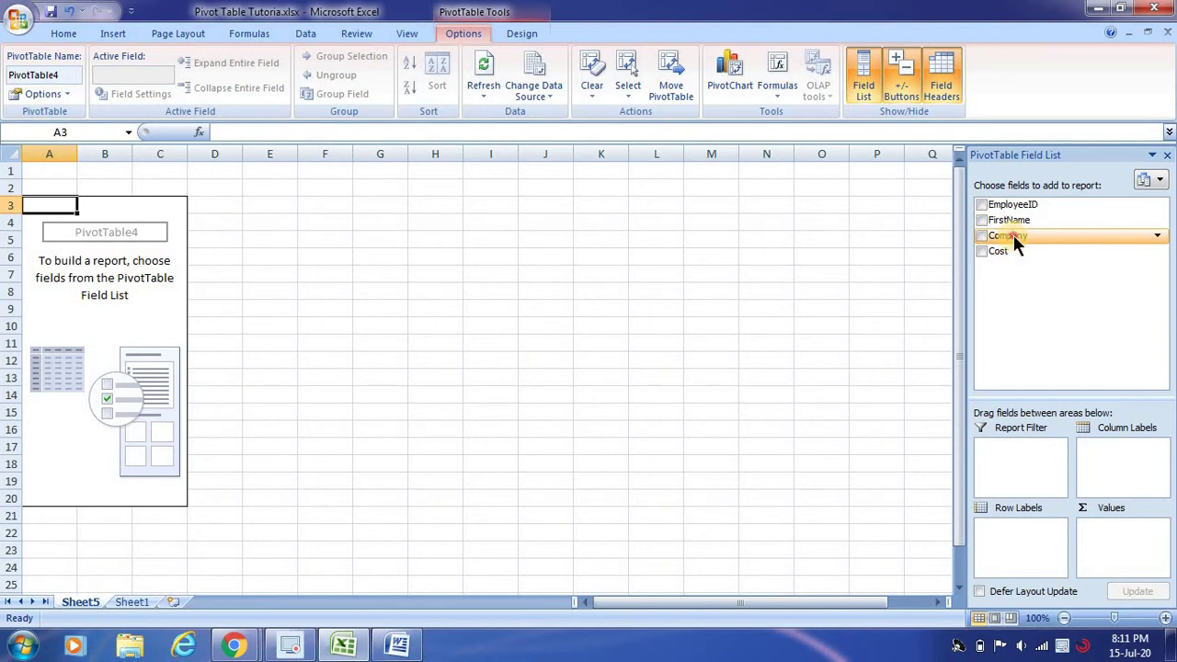
Step: Place the Company field in the PivotTable's row labels and the FirstName field in its column labels
{"action": "left_click_drag", "start_coordinate": [1014, 241], "coordinate": [1015, 523]}
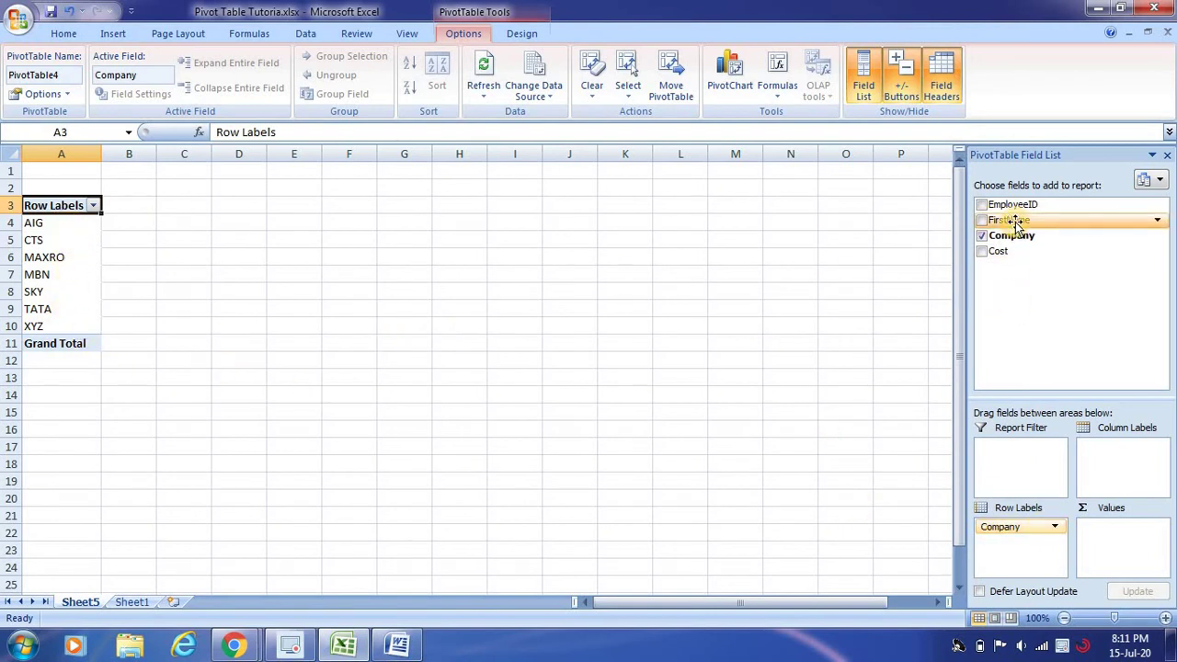
{"action": "left_click_drag", "start_coordinate": [1013, 223], "coordinate": [1125, 450]}
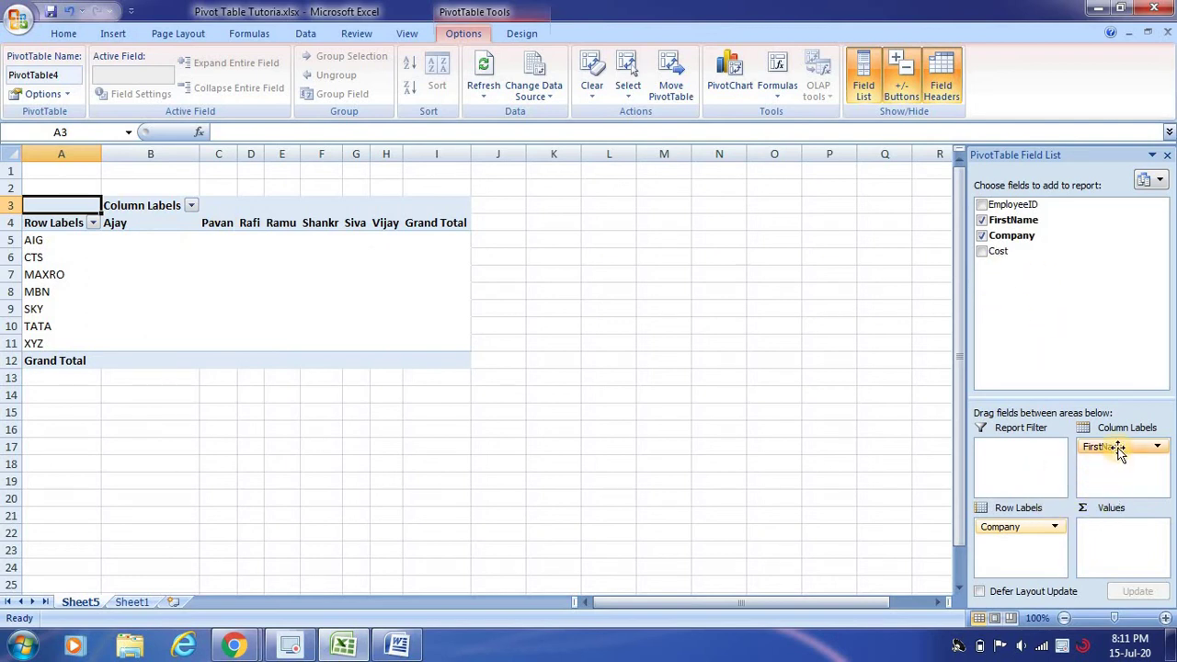
Step: Move the FirstName field from the column labels to the values area, then check the name counts for AIG and CTS
{"action": "left_click_drag", "start_coordinate": [1119, 450], "coordinate": [1119, 544]}
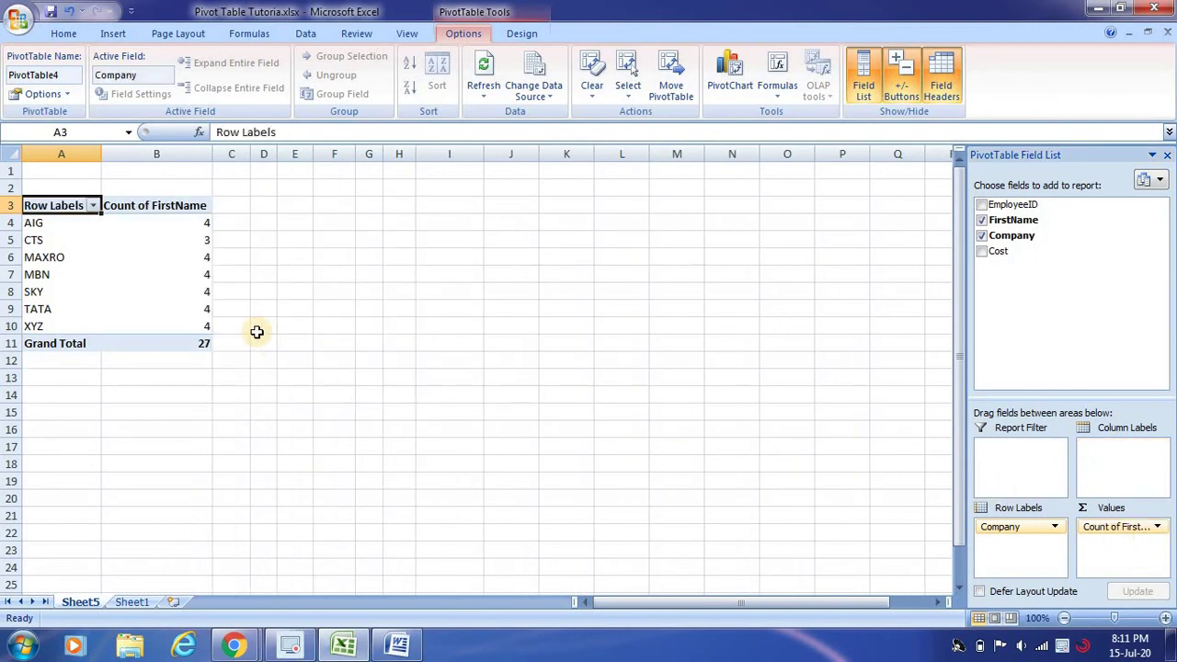
{"action": "left_click", "coordinate": [30, 228]}
{"action": "left_click", "coordinate": [206, 227]}
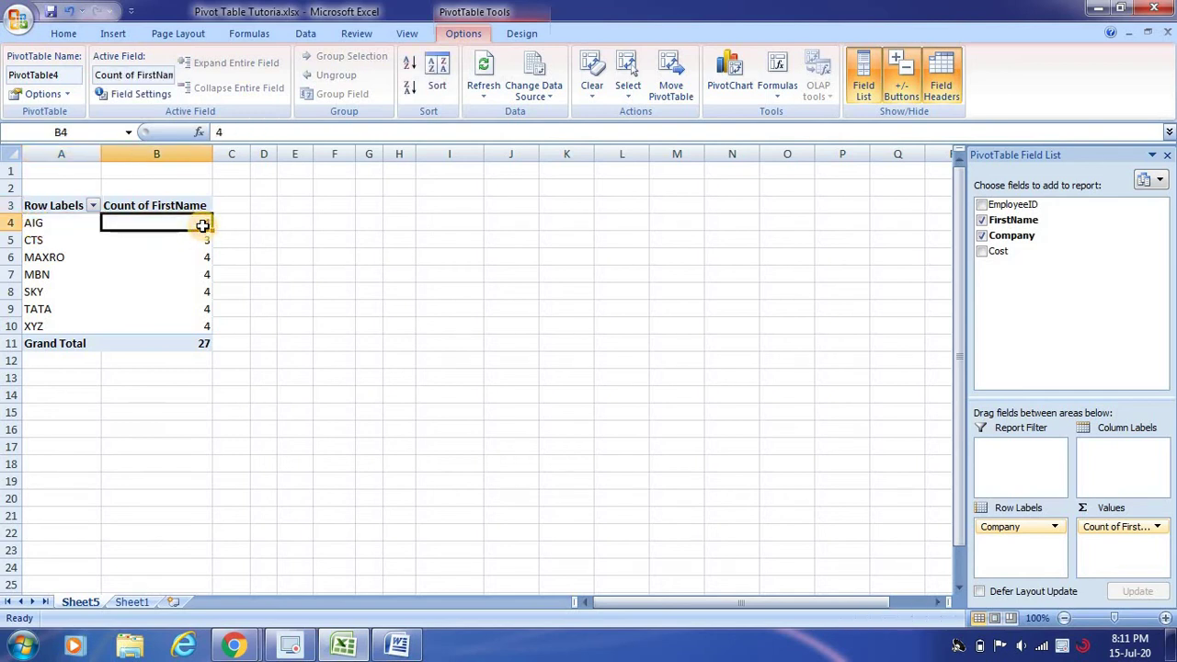
{"action": "left_click", "coordinate": [56, 241]}
{"action": "left_click", "coordinate": [195, 239]}
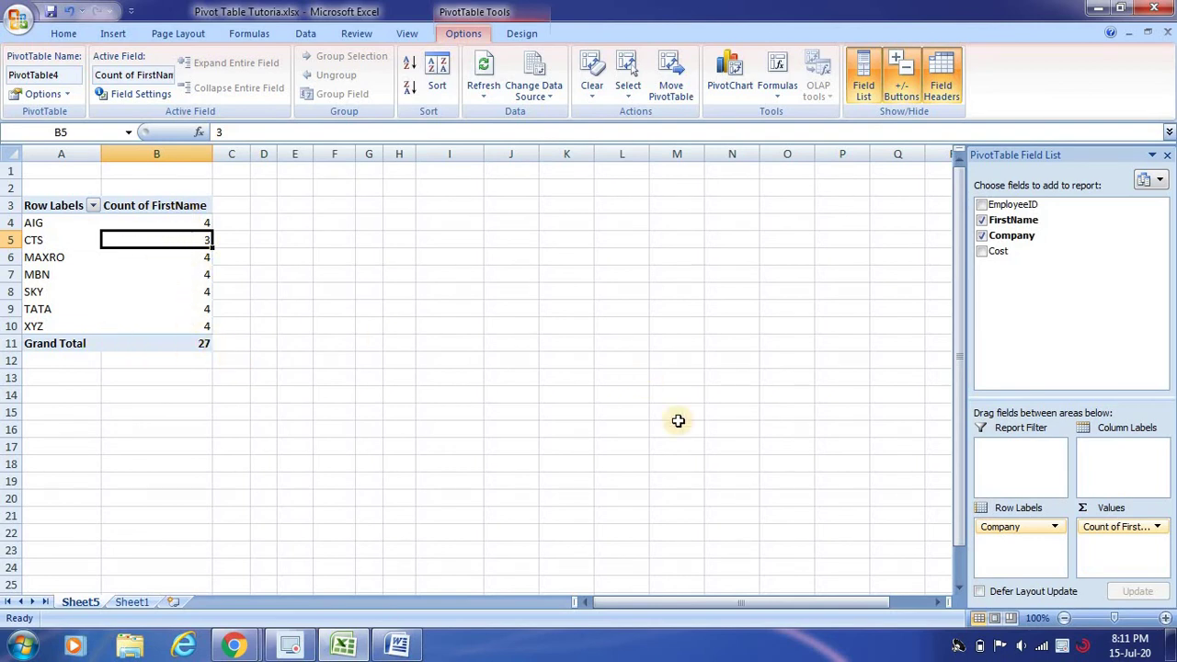
Step: Add FirstName to the PivotTable's column labels as well, and center the contents of B4:I12
{"action": "left_click_drag", "start_coordinate": [1019, 225], "coordinate": [1094, 468]}
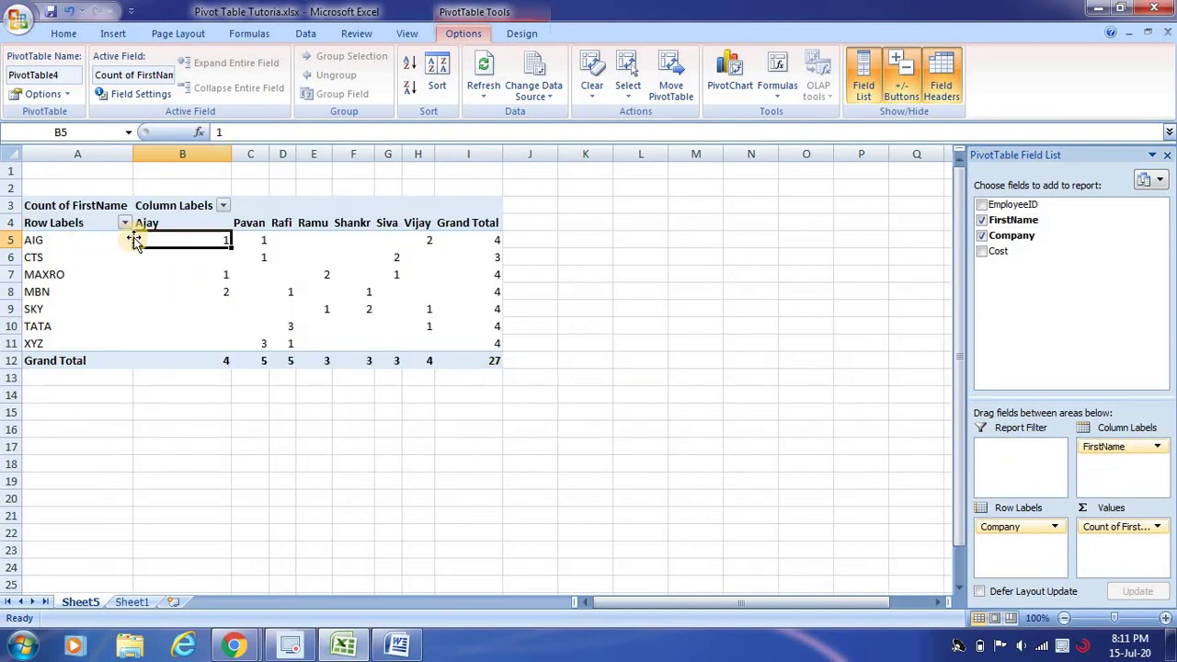
{"action": "left_click_drag", "start_coordinate": [175, 223], "coordinate": [487, 356]}
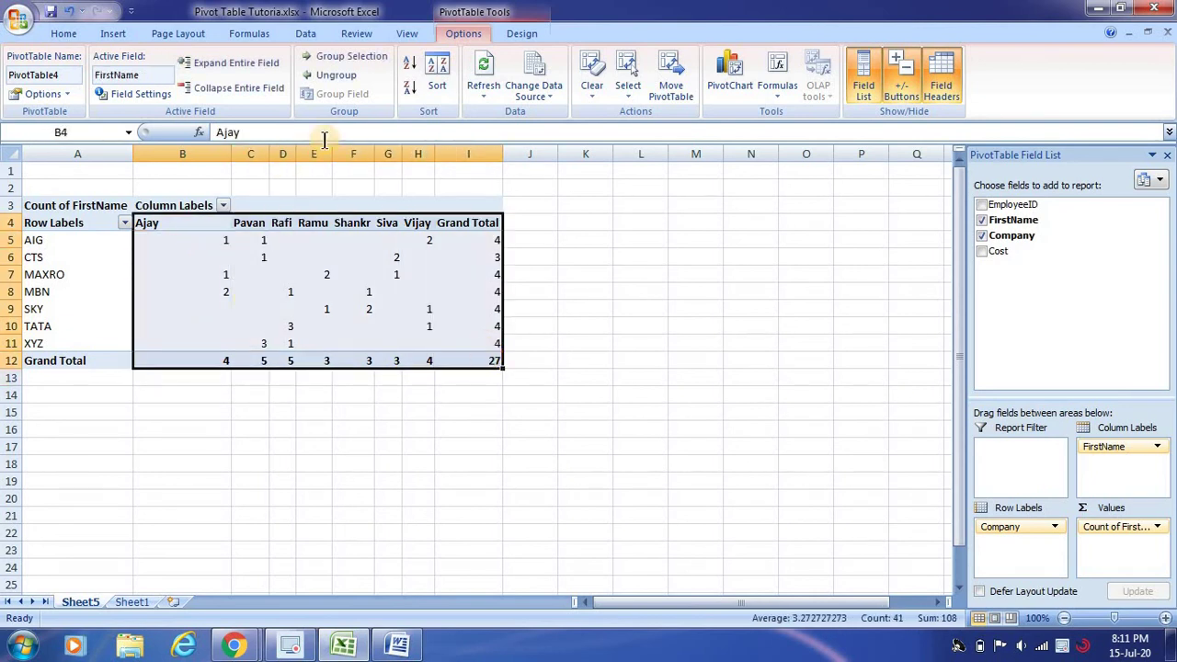
{"action": "left_click", "coordinate": [65, 35]}
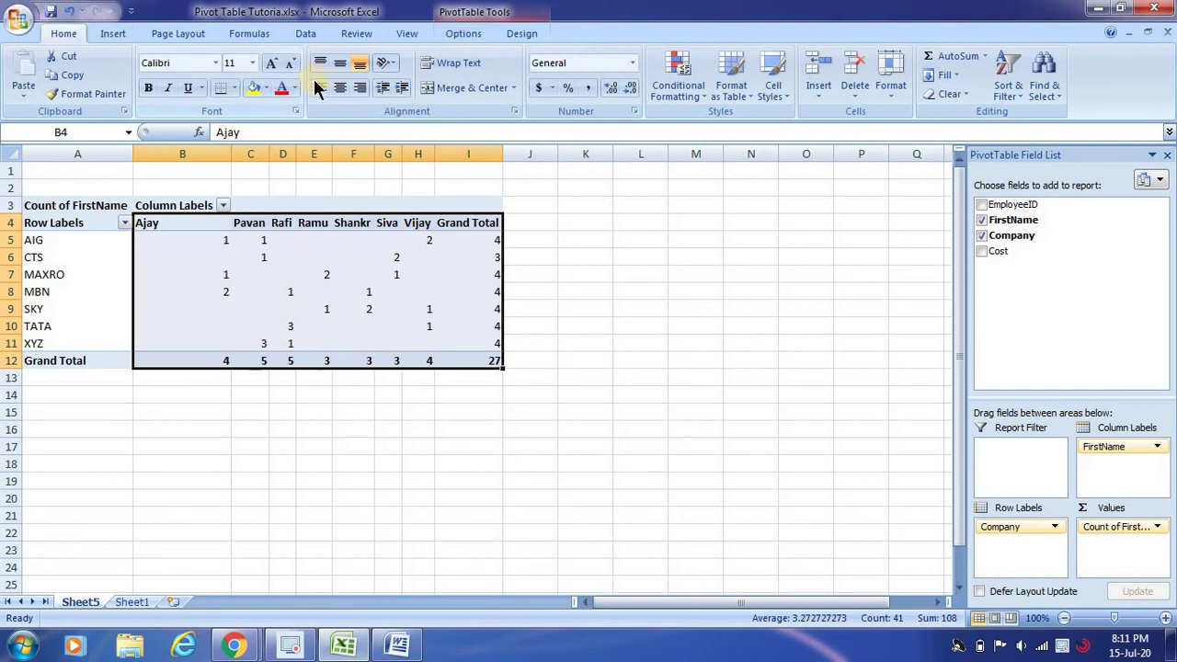
{"action": "left_click", "coordinate": [338, 88]}
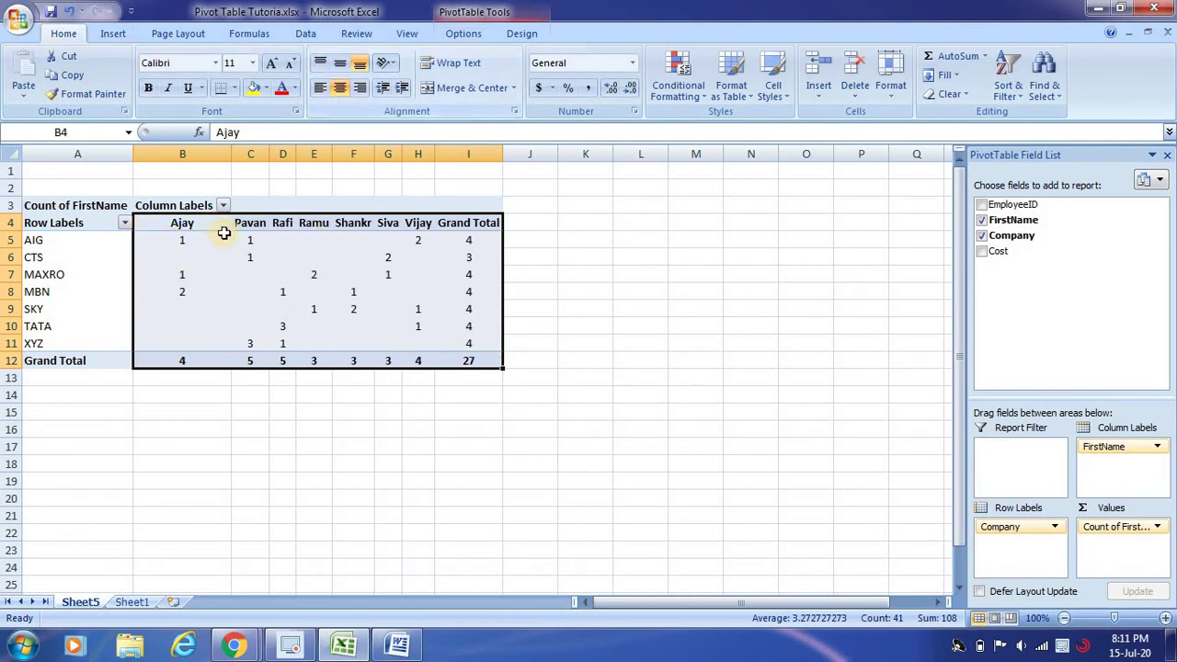
Step: Examine the AIG row to see how often each first name occurs in that company
{"action": "left_click", "coordinate": [177, 241]}
{"action": "left_click", "coordinate": [9, 240]}
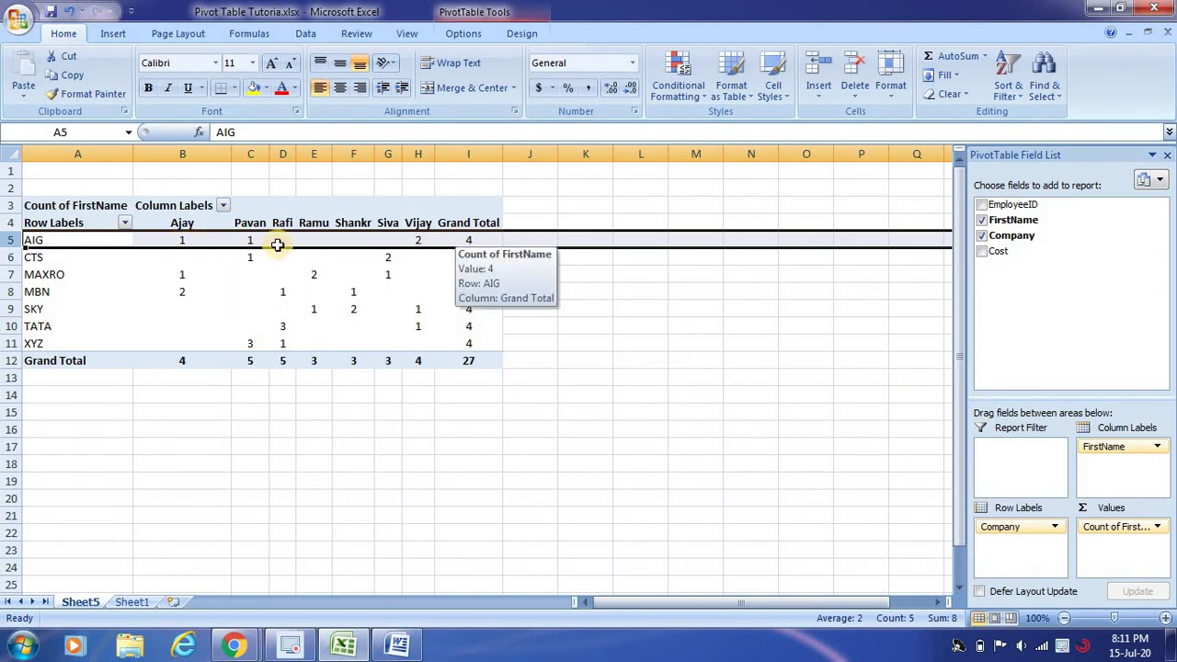
{"action": "mouse_move", "coordinate": [252, 237]}
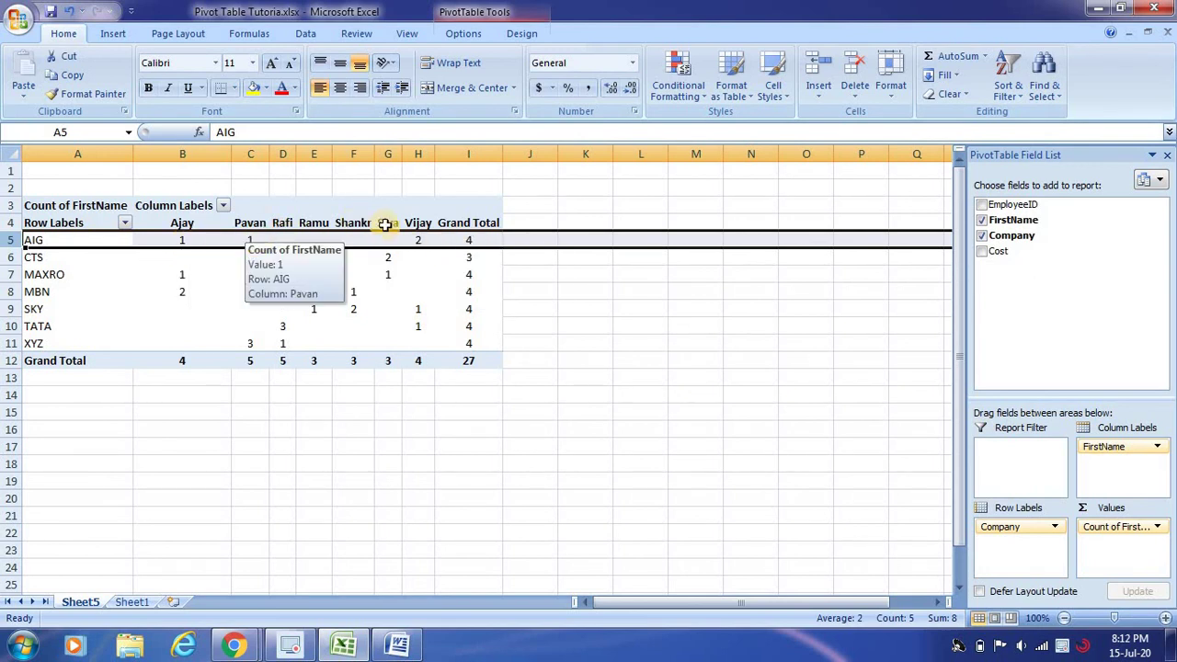
{"action": "left_click", "coordinate": [418, 240]}
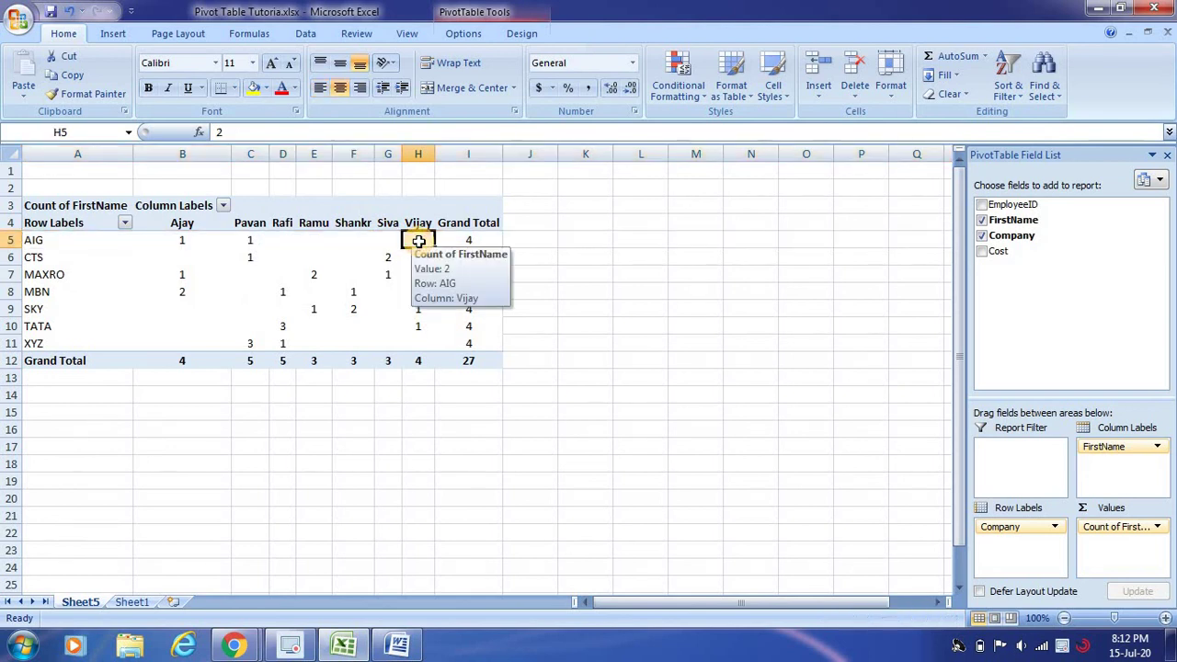